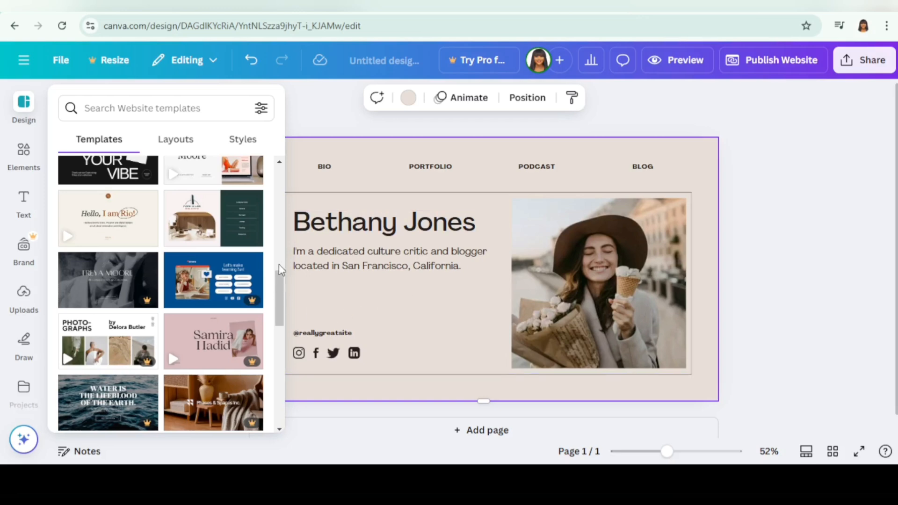
pyautogui.scroll(-5, 209, 267)
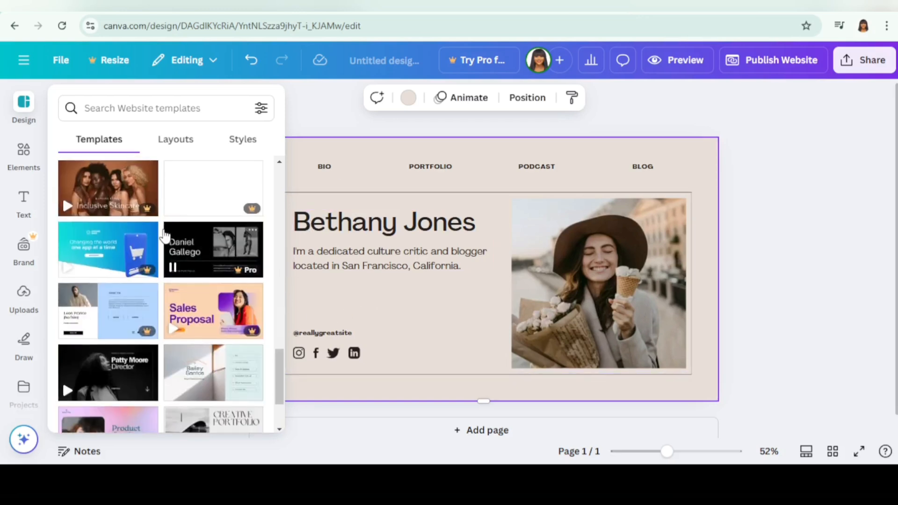
pyautogui.click(295, 106)
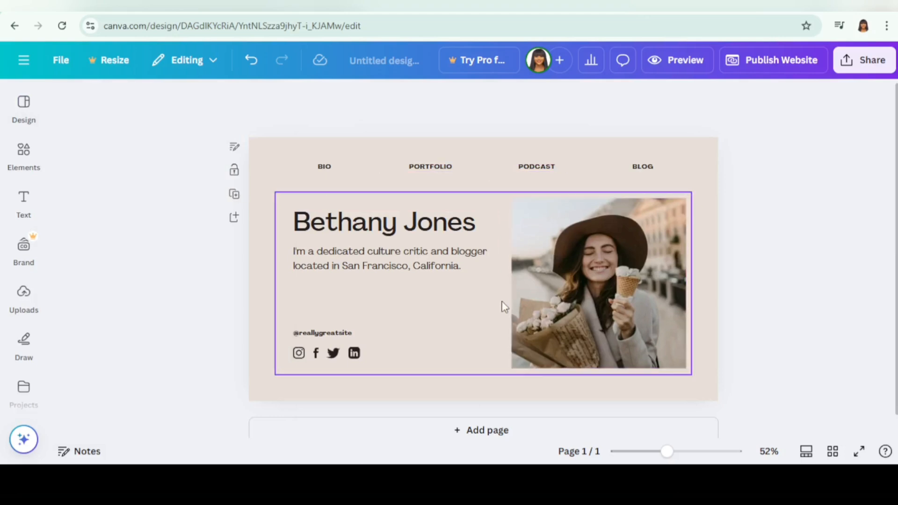
# - Delete the BIO, PORTFOLIO, PODCAST and BLOG navigation labels from the top of the page
pyautogui.click(331, 168)
pyautogui.press('Delete')
pyautogui.click(424, 164)
pyautogui.press('Delete')
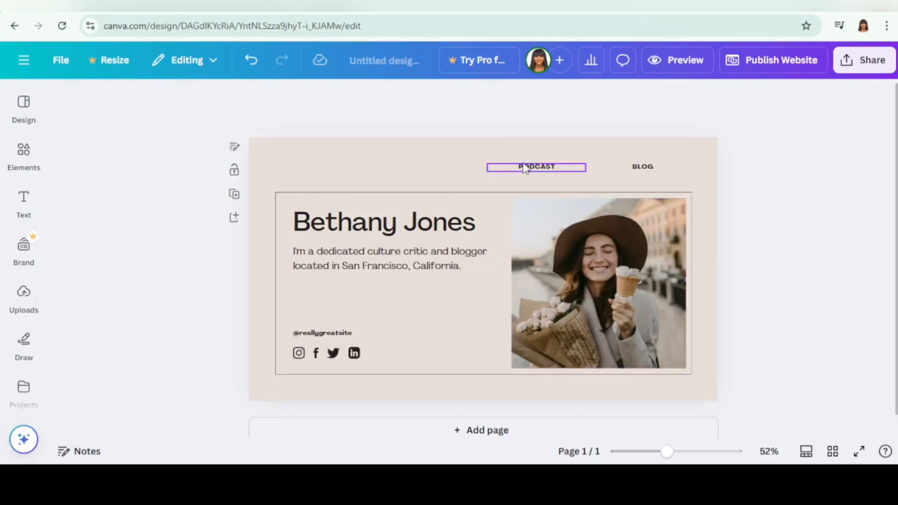
pyautogui.click(536, 167)
pyautogui.press('Delete')
pyautogui.click(655, 166)
pyautogui.press('Delete')
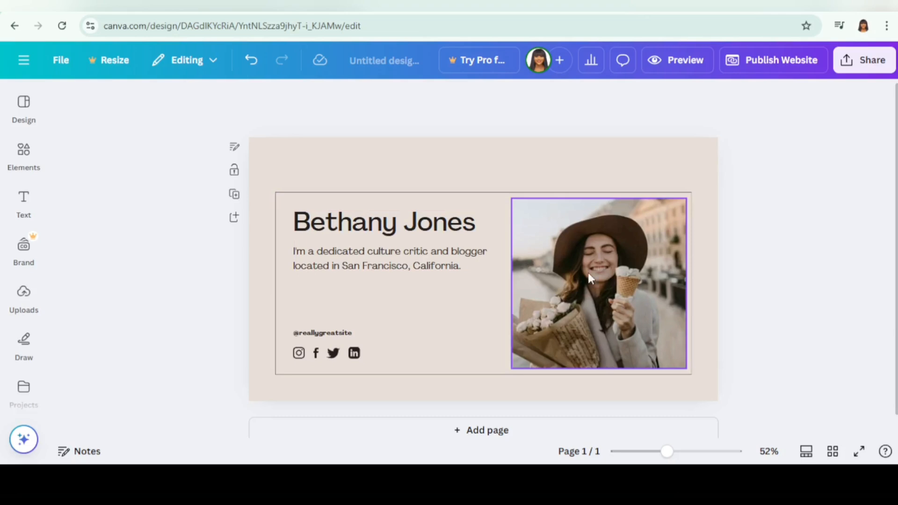
# - Add the heading "VA Simulation Program - 3rd Wave Waitlist" above the frame and widen its text box across most of the page
pyautogui.click(508, 184)
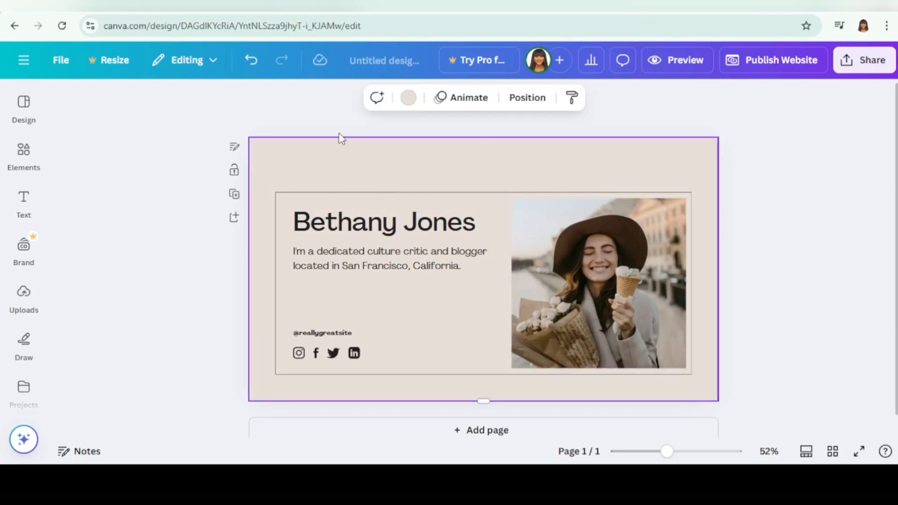
pyautogui.click(24, 203)
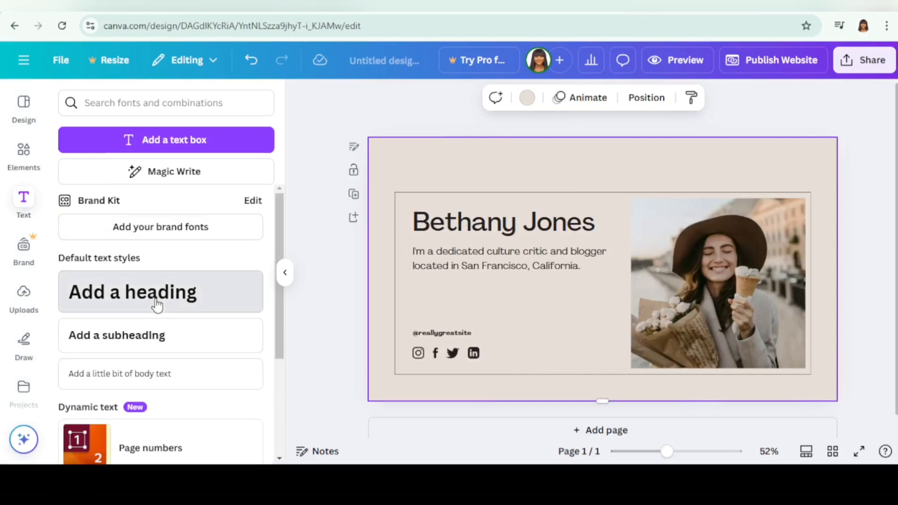
pyautogui.click(156, 305)
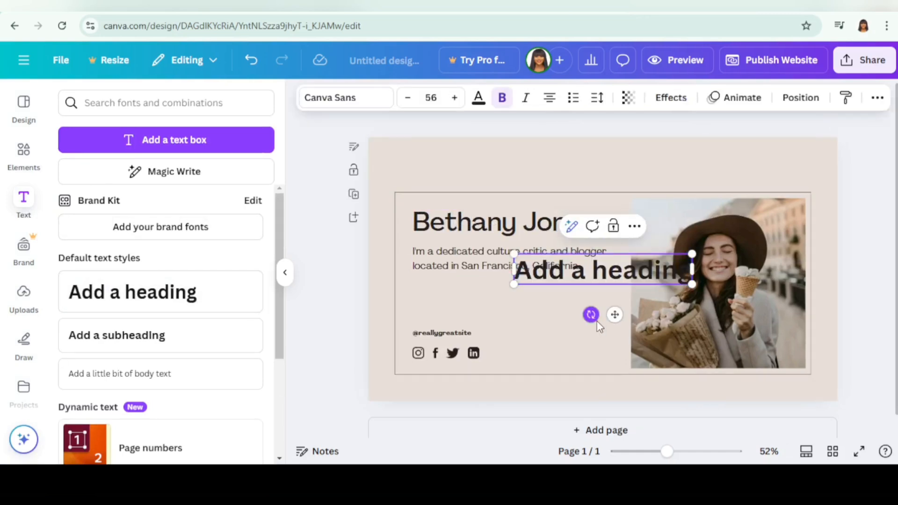
pyautogui.click(622, 305)
pyautogui.click(622, 282)
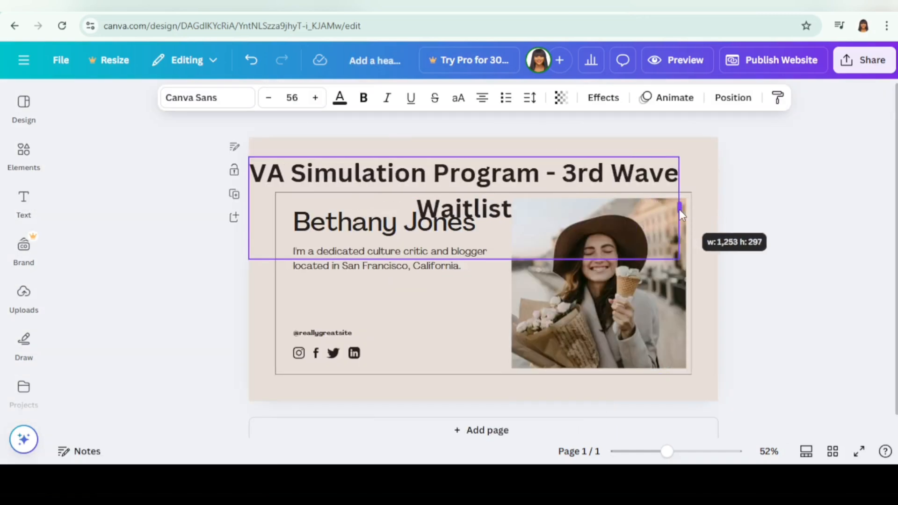
pyautogui.moveTo(679, 209)
pyautogui.mouseDown()
pyautogui.moveTo(582, 207)
pyautogui.moveTo(476, 227)
pyautogui.moveTo(694, 208)
pyautogui.mouseUp()
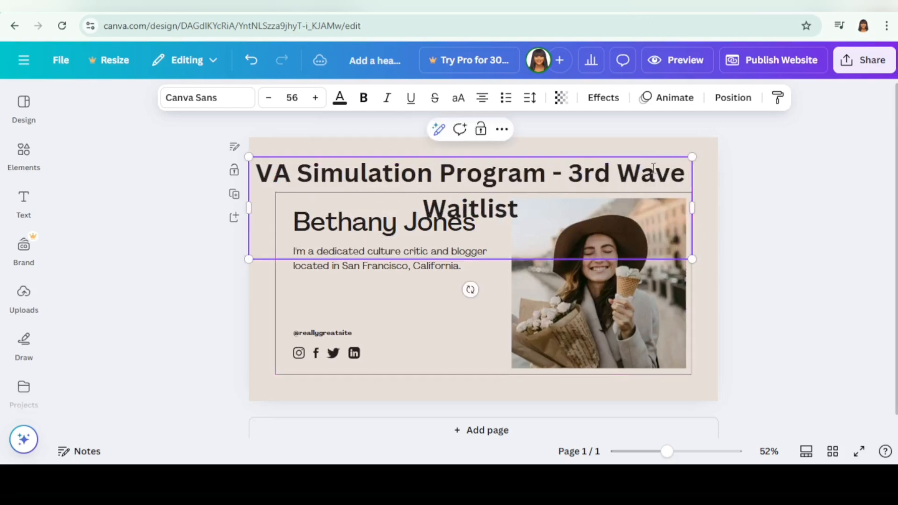
pyautogui.click(829, 207)
# - Reduce the waitlist heading's font size to 42 so it fits on one line
pyautogui.click(549, 160)
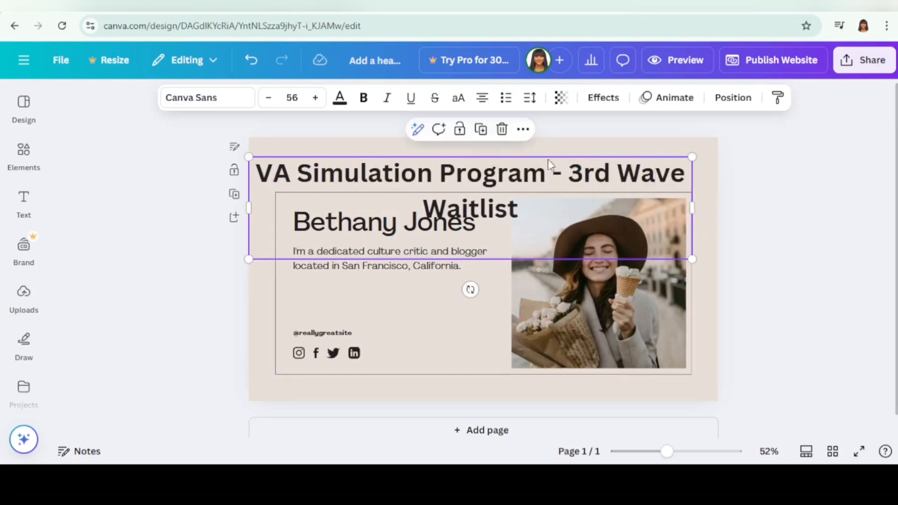
pyautogui.click(269, 98)
pyautogui.click(269, 98)
pyautogui.click(269, 98)
pyautogui.click(268, 98)
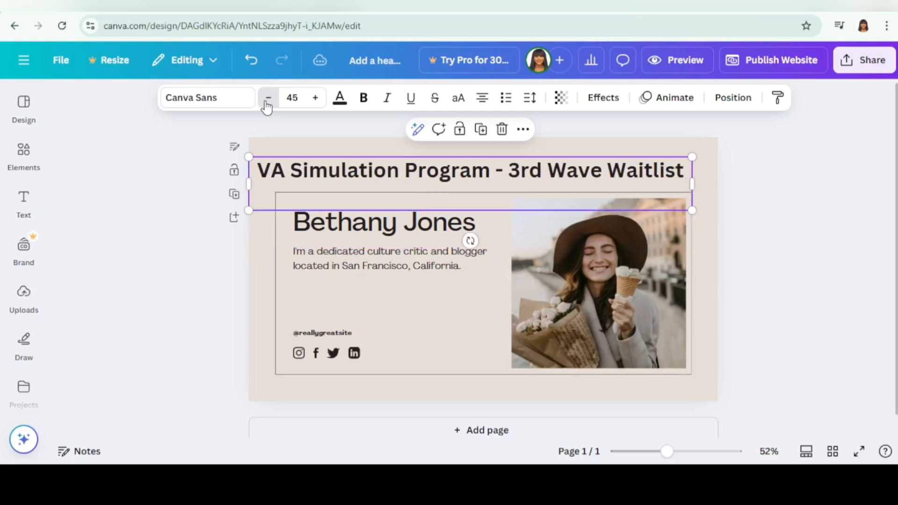
pyautogui.click(269, 98)
# - Change the waitlist heading's font to Poppins
pyautogui.click(220, 102)
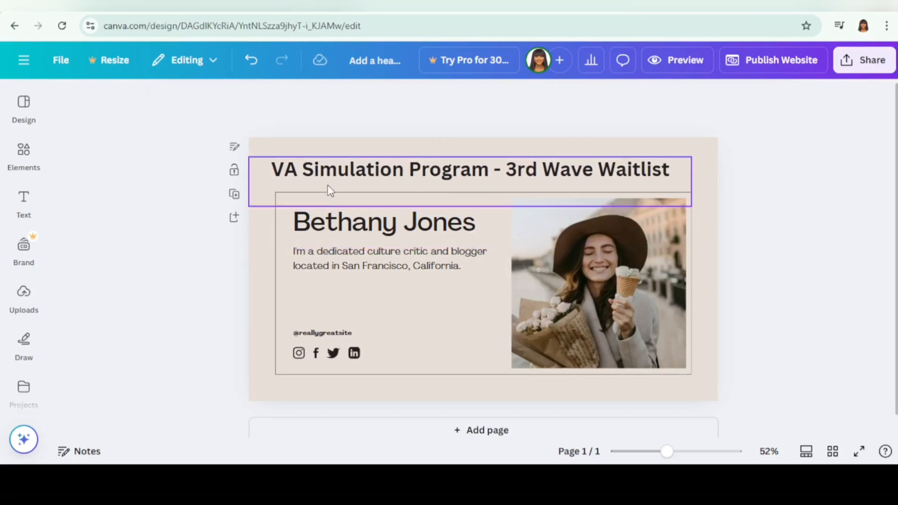
pyautogui.click(334, 179)
pyautogui.click(217, 106)
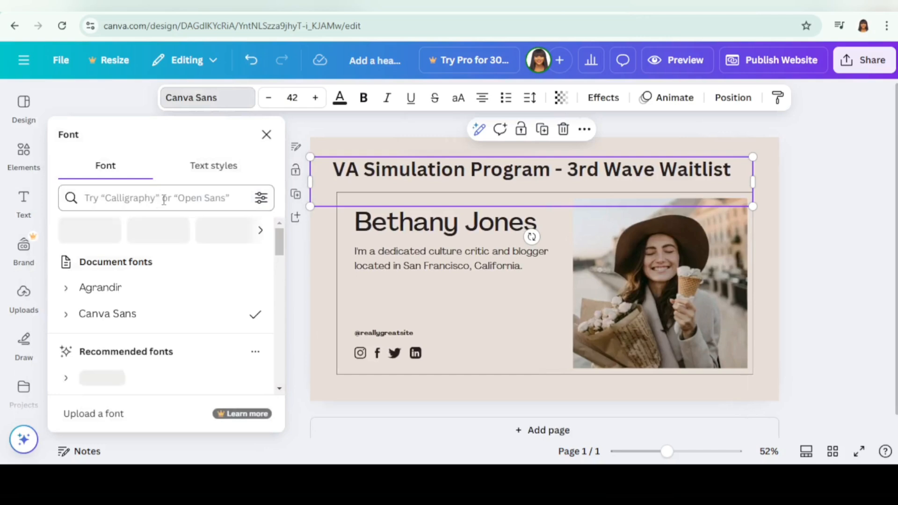
pyautogui.scroll(-3, 155, 322)
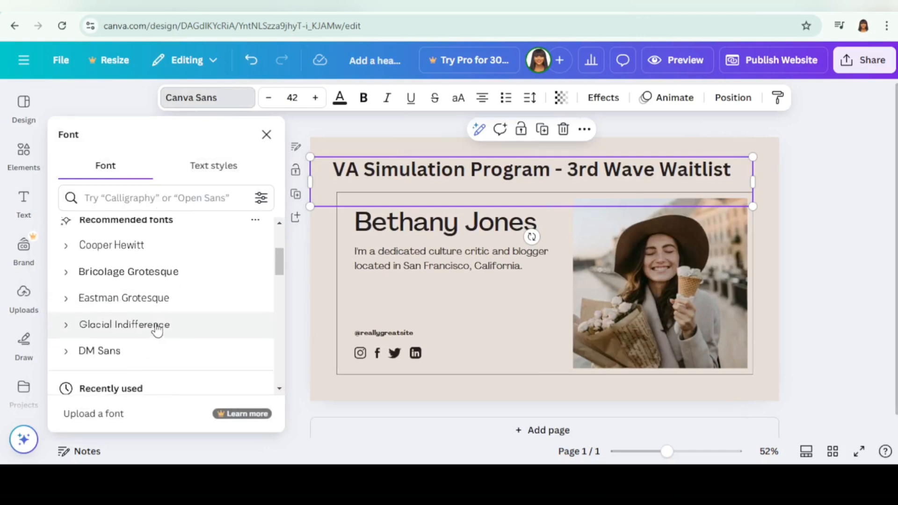
pyautogui.scroll(3, 155, 323)
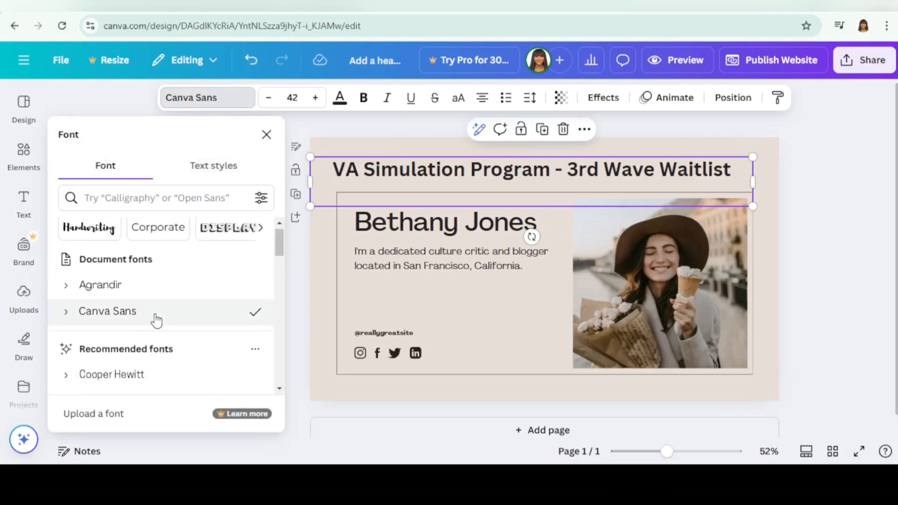
pyautogui.scroll(-3, 156, 322)
pyautogui.scroll(-4, 155, 322)
pyautogui.scroll(1, 155, 316)
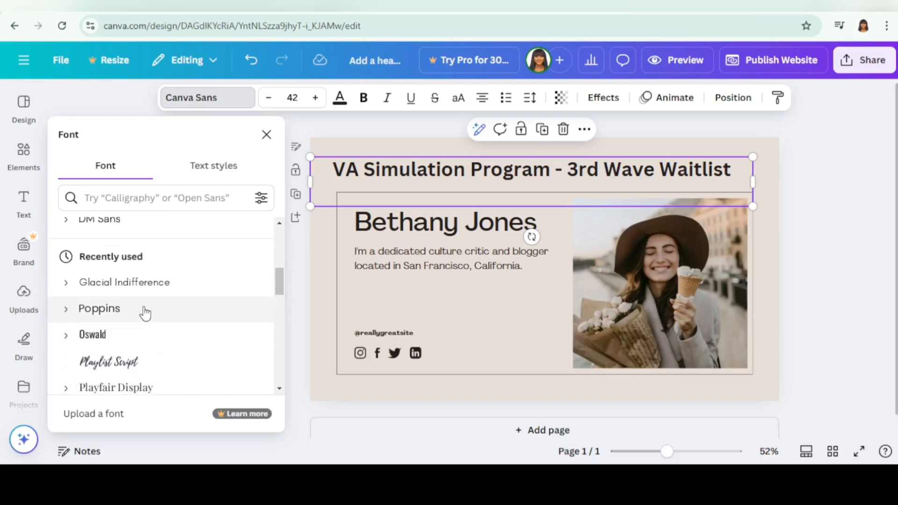
pyautogui.click(146, 314)
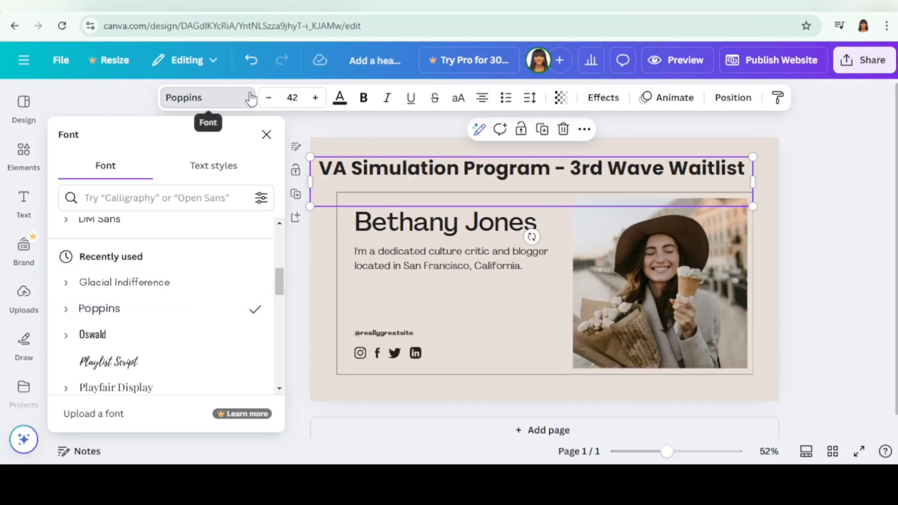
# - Reduce the Poppins heading's font size to 36
pyautogui.click(268, 104)
pyautogui.click(268, 104)
pyautogui.click(268, 104)
pyautogui.click(268, 104)
pyautogui.click(269, 104)
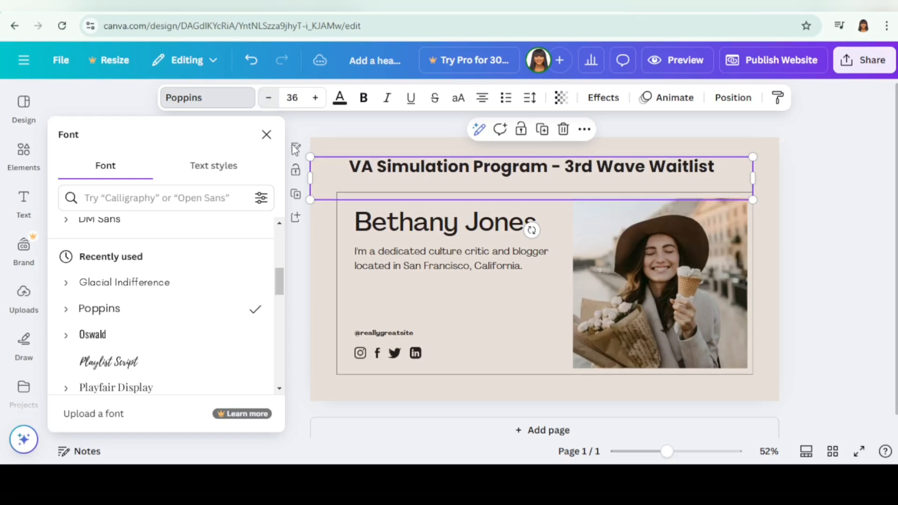
pyautogui.click(580, 228)
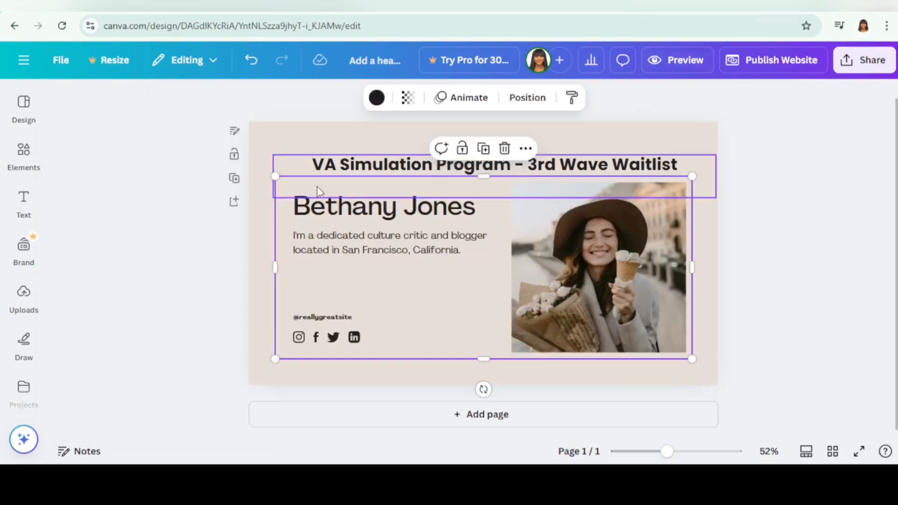
# - Paste the vasp. logo onto the page and place it just before the start of the waitlist heading
pyautogui.click(308, 138)
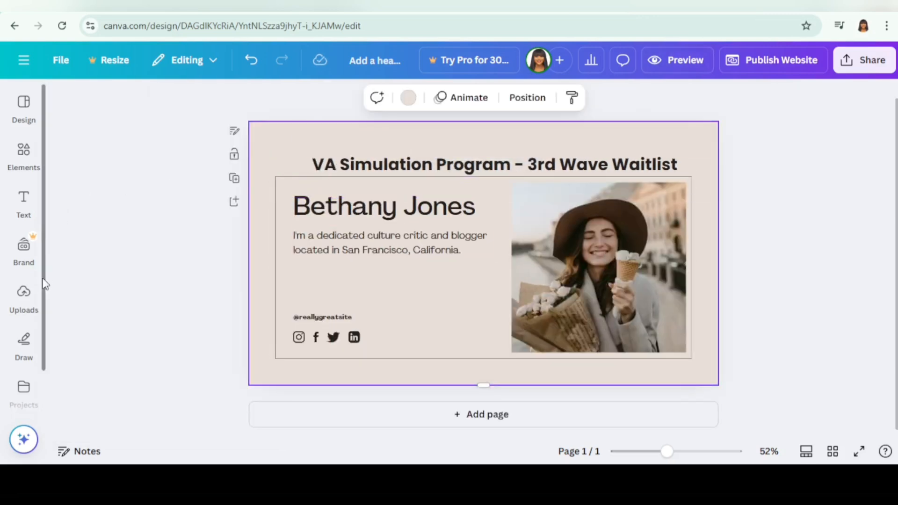
pyautogui.click(27, 299)
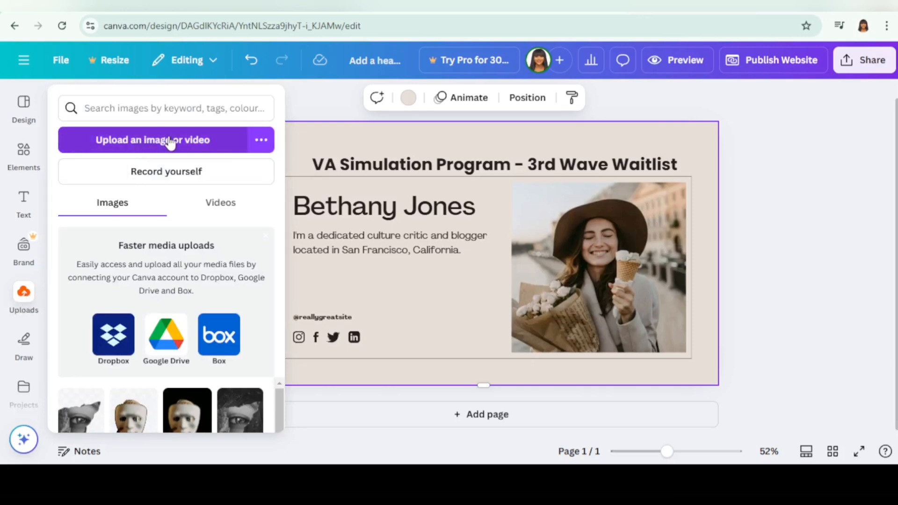
pyautogui.click(349, 164)
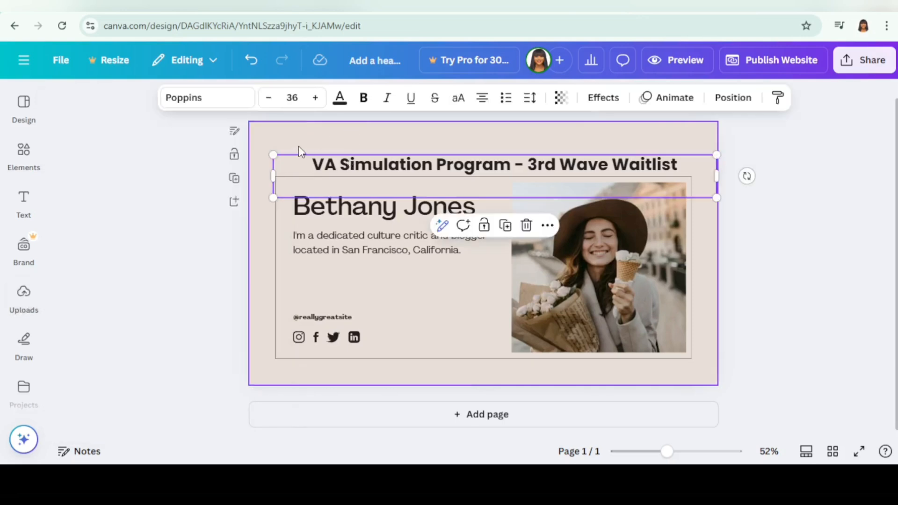
pyautogui.click(299, 146)
pyautogui.hotkey('ctrl', 'v')
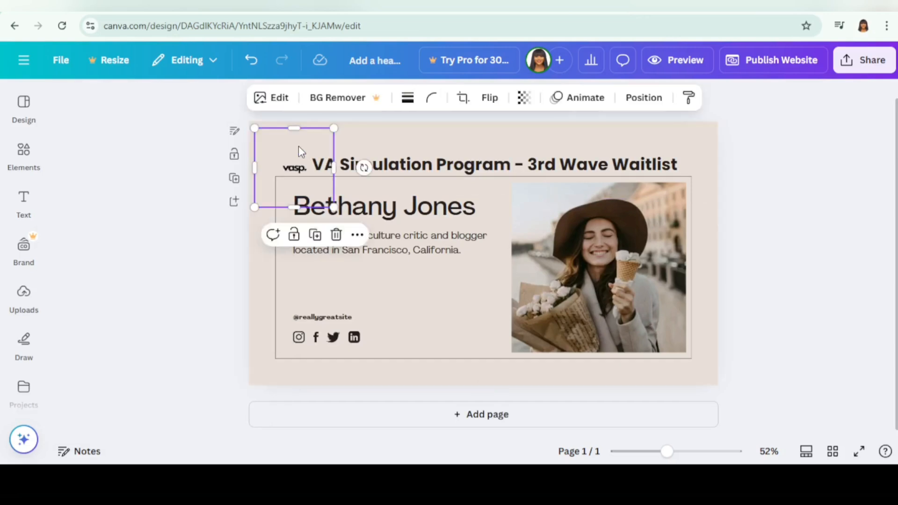
pyautogui.moveTo(301, 169)
pyautogui.mouseDown()
pyautogui.moveTo(287, 156)
pyautogui.moveTo(295, 160)
pyautogui.mouseUp()
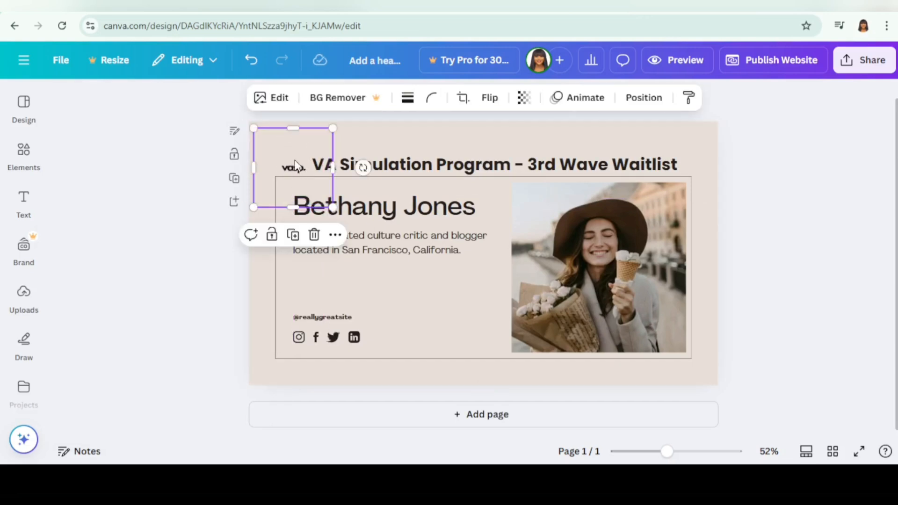
# - Replace the template's name and intro text with the headline "Be the first to know when VASP is open for enrollment" inside the frame
pyautogui.click(420, 218)
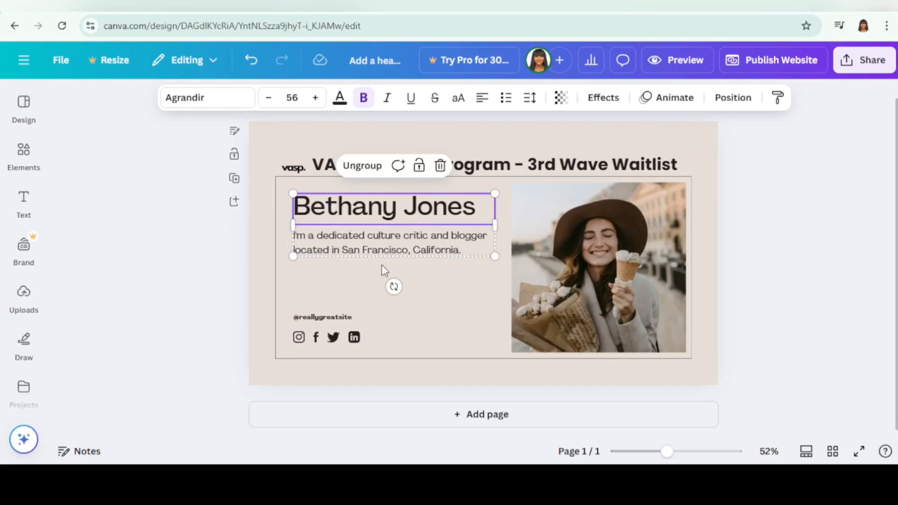
pyautogui.click(383, 248)
pyautogui.click(440, 206)
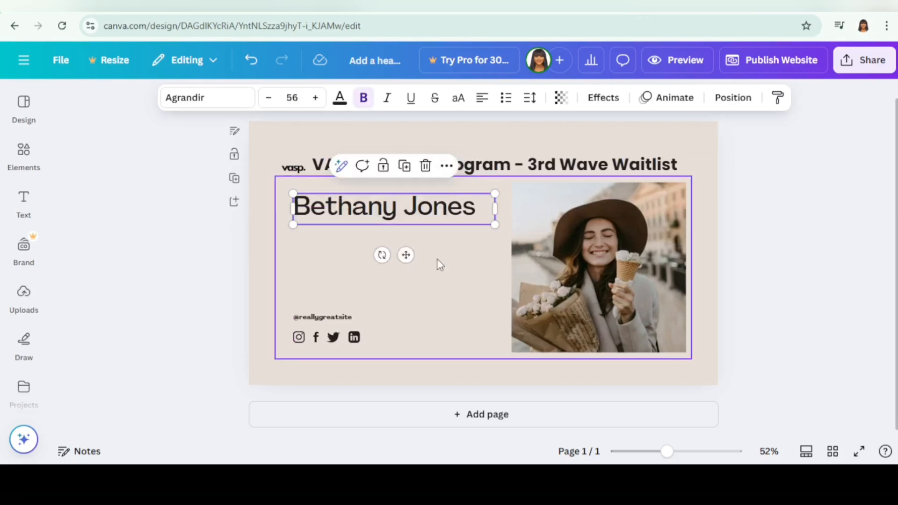
pyautogui.click(424, 169)
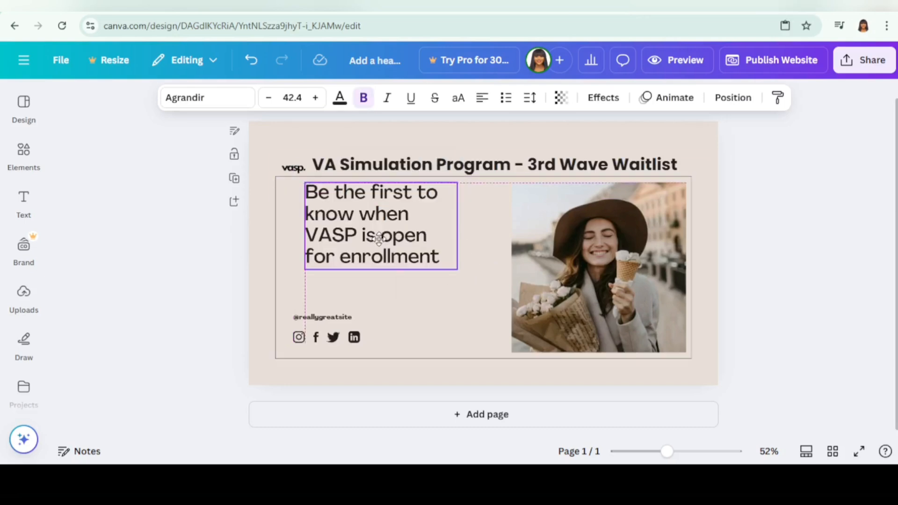
pyautogui.moveTo(377, 237)
pyautogui.mouseDown()
pyautogui.moveTo(380, 246)
pyautogui.moveTo(369, 243)
pyautogui.mouseUp()
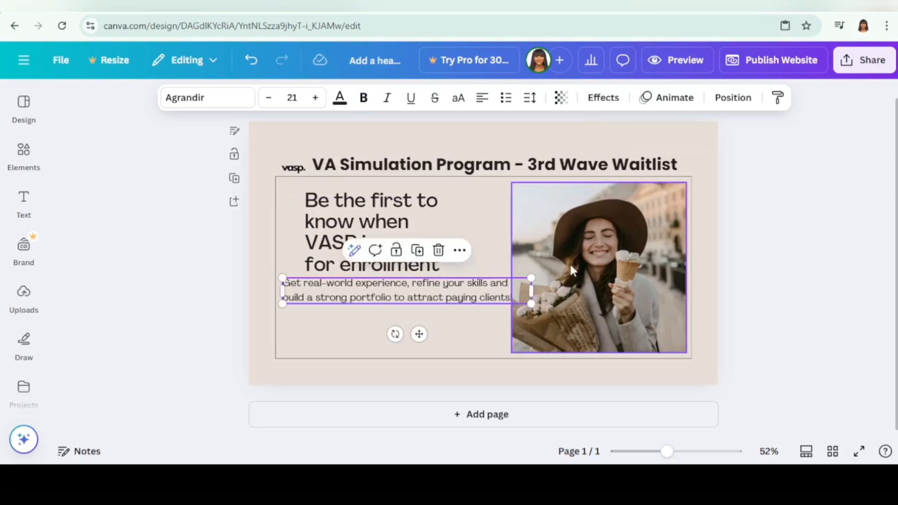
# - Delete the template photo and move the "Get real-world experience" text slightly lower beneath the headline
pyautogui.click(574, 263)
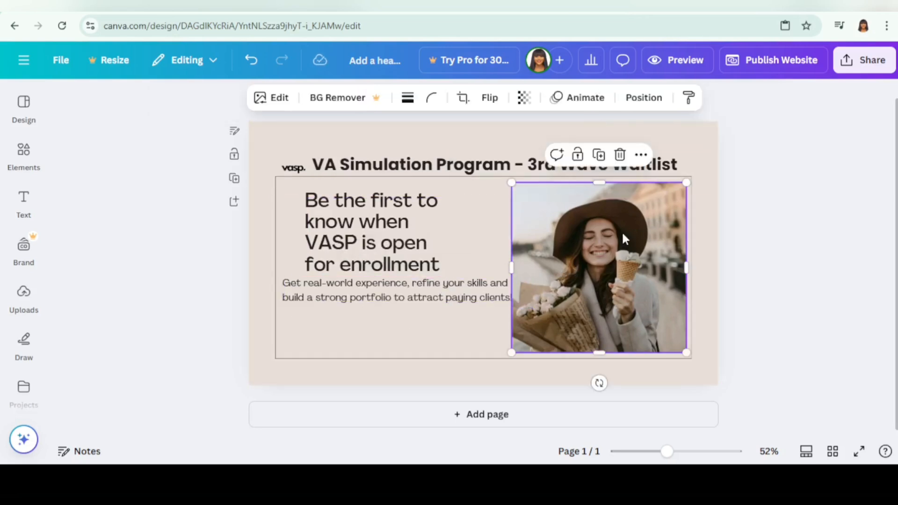
pyautogui.press('Delete')
pyautogui.click(498, 303)
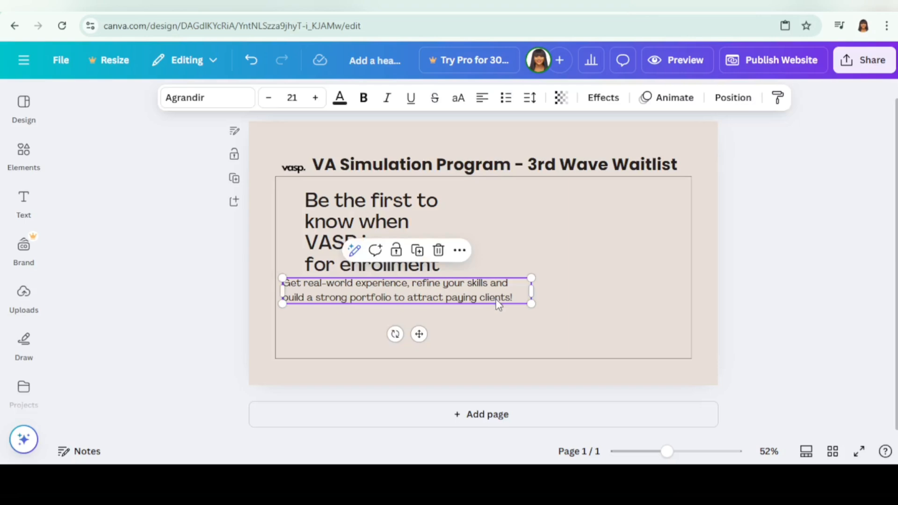
pyautogui.moveTo(497, 301); pyautogui.dragTo(494, 303)
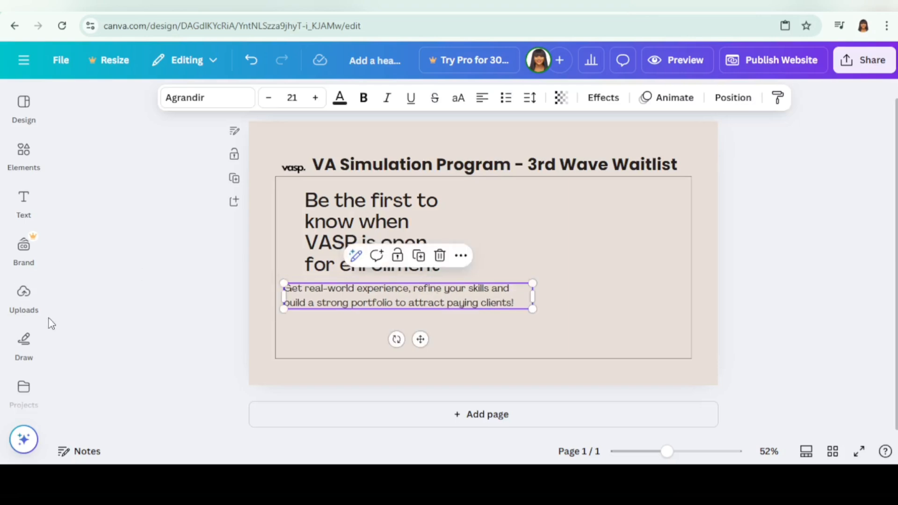
# - Add the cutout photo of the woman in the white and pink sweater and place it in the empty photo area inside the frame
pyautogui.click(24, 300)
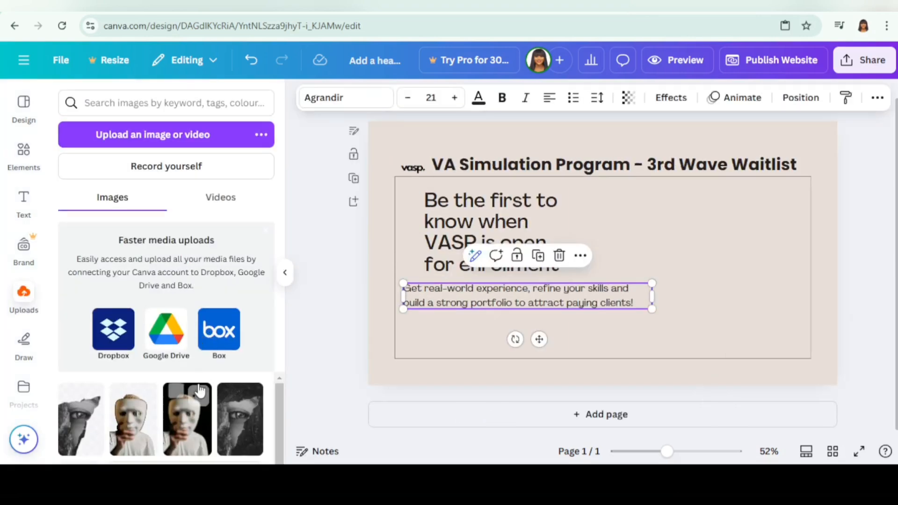
pyautogui.scroll(-2, 176, 405)
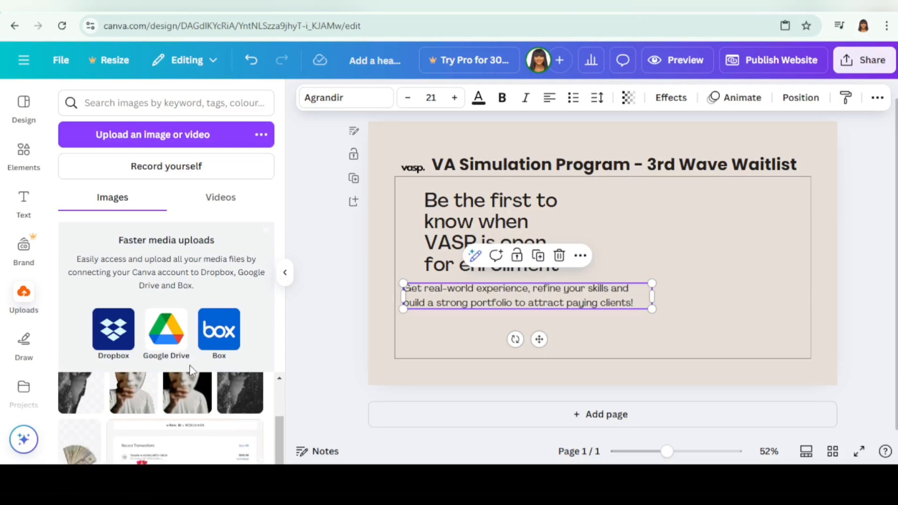
pyautogui.scroll(2, 136, 421)
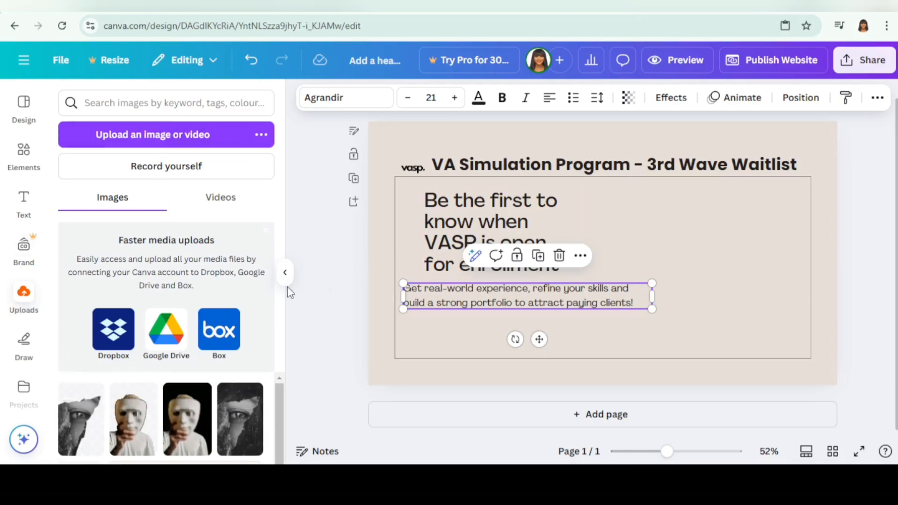
pyautogui.click(285, 274)
pyautogui.moveTo(636, 272); pyautogui.dragTo(636, 277)
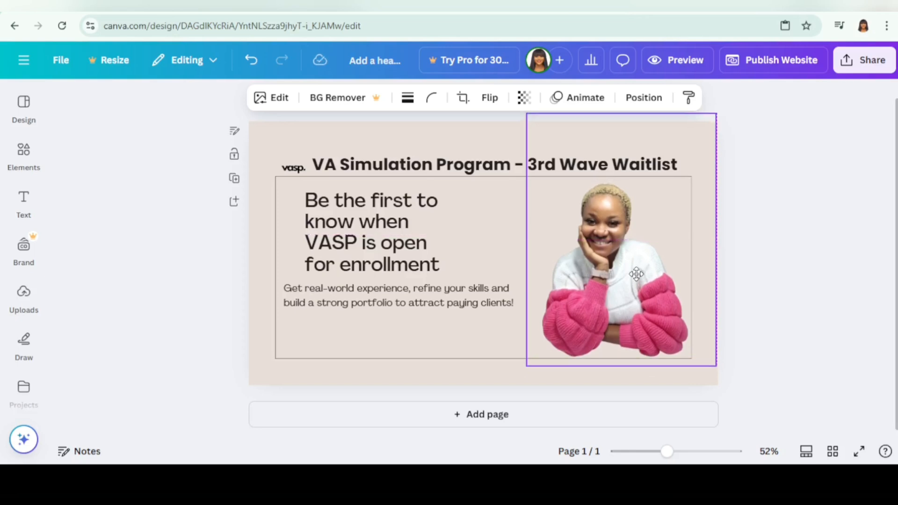
# - Add a pill-shaped button beneath the "Get real-world experience" text and widen it to about the headline's width
pyautogui.click(849, 228)
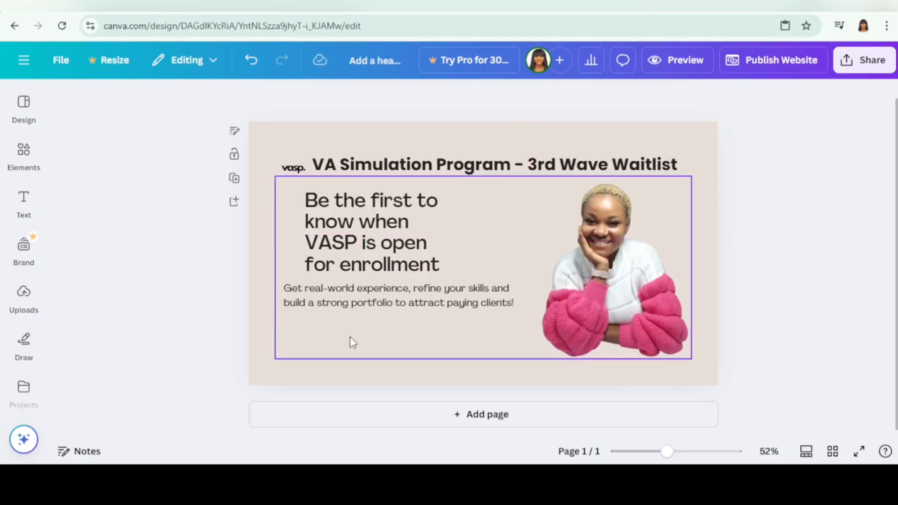
pyautogui.click(28, 161)
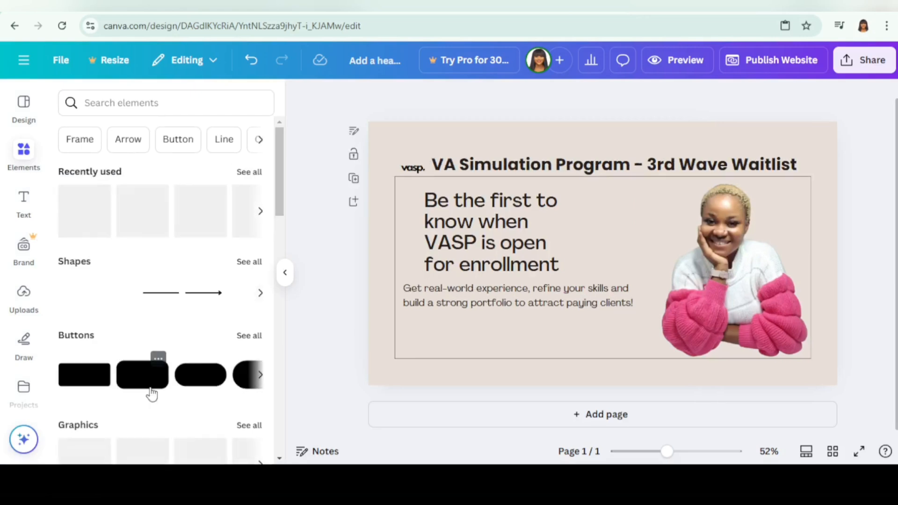
pyautogui.click(203, 383)
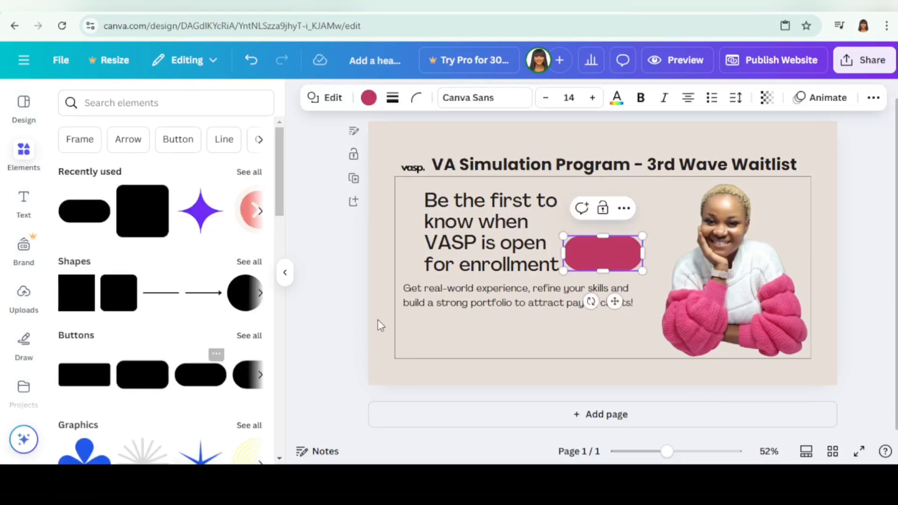
pyautogui.moveTo(615, 301); pyautogui.dragTo(470, 375)
pyautogui.moveTo(504, 328); pyautogui.dragTo(593, 321)
# - Duplicate the headline text onto the pink button, change the copy to "JOIN THE WAITLIST" and widen its box to one line
pyautogui.click(487, 208)
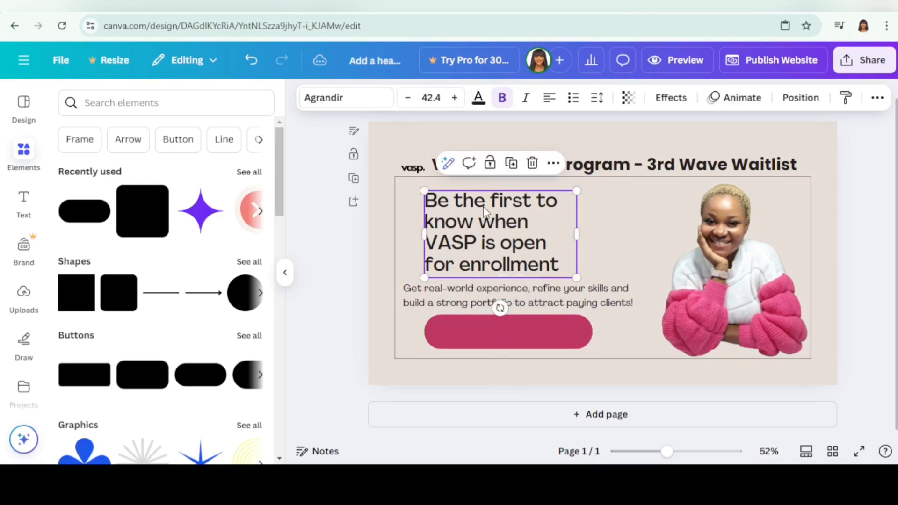
pyautogui.moveTo(497, 196); pyautogui.dragTo(504, 300)
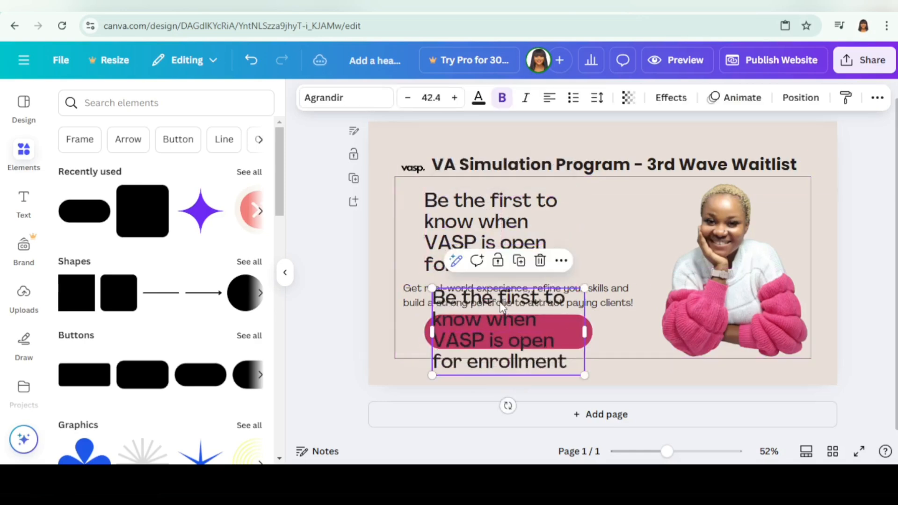
pyautogui.click(502, 303)
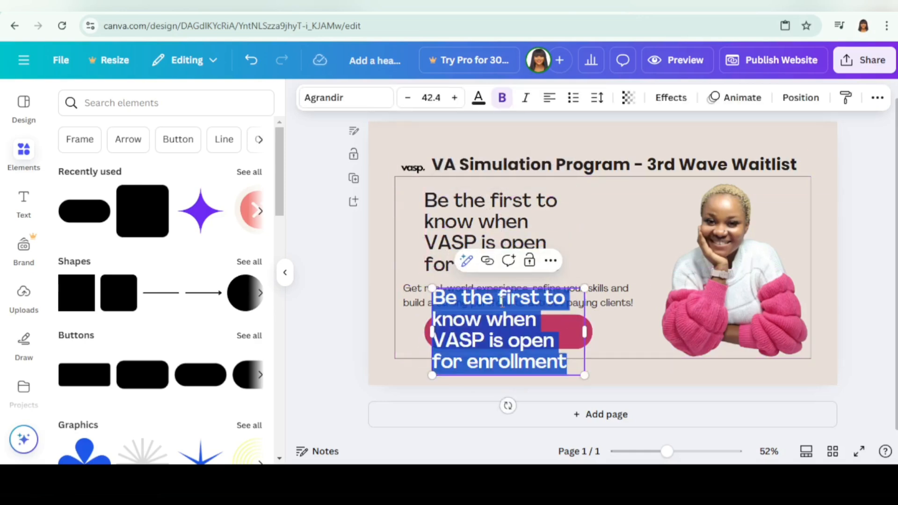
pyautogui.write('JO')
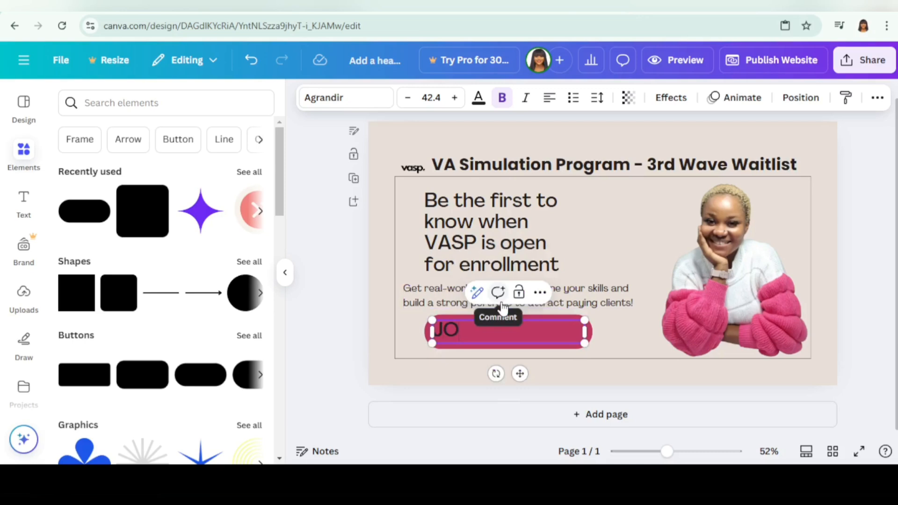
pyautogui.write('IN THE WA')
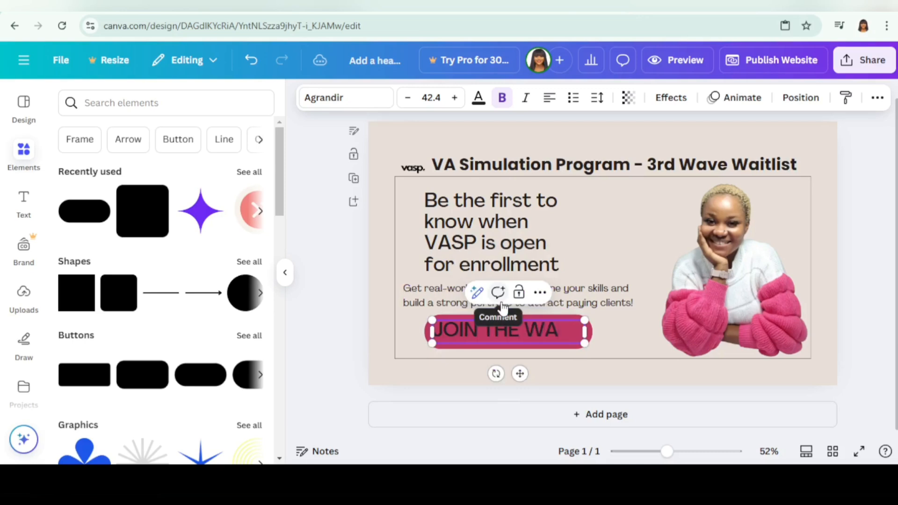
pyautogui.write('ITLIST')
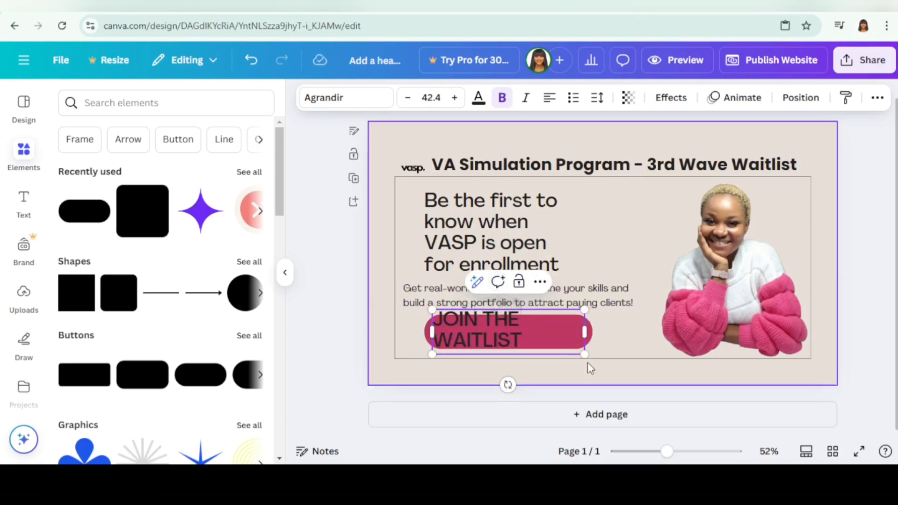
pyautogui.moveTo(588, 331); pyautogui.dragTo(617, 335)
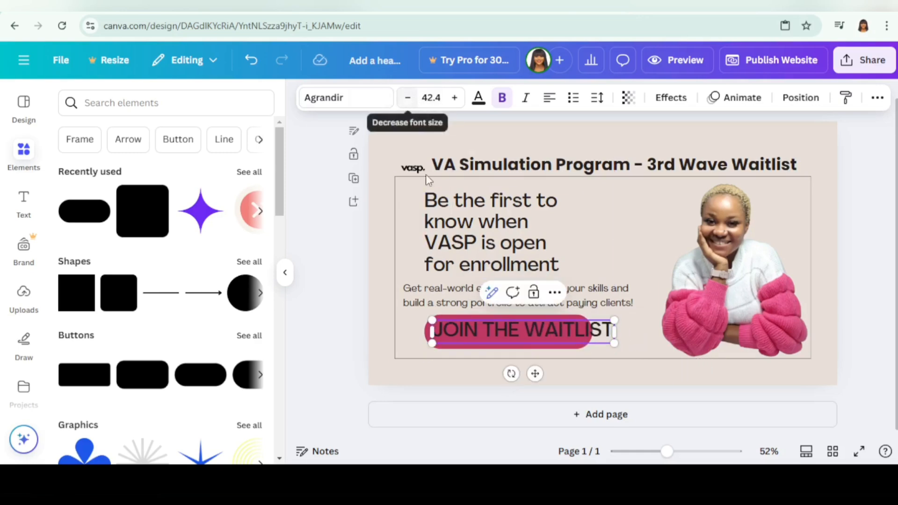
# - Reduce the "JOIN THE WAITLIST" font size to 25.4 and narrow its text box to fit the words
pyautogui.click(407, 98)
pyautogui.click(407, 98)
pyautogui.click(406, 99)
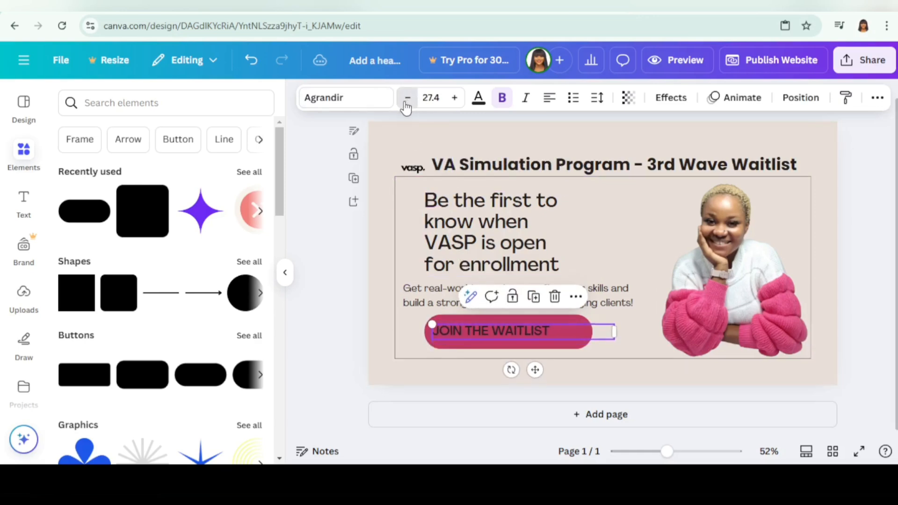
pyautogui.click(407, 99)
pyautogui.moveTo(614, 330); pyautogui.dragTo(545, 330)
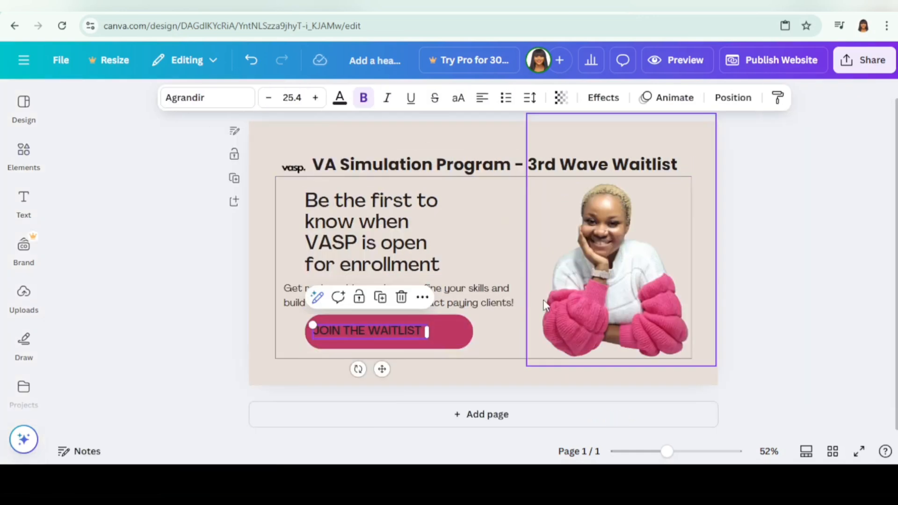
# - Shrink the pink button shape so it fits closely around the "JOIN THE WAITLIST" text
pyautogui.click(479, 338)
pyautogui.click(468, 338)
pyautogui.moveTo(473, 349); pyautogui.dragTo(432, 341)
pyautogui.click(440, 306)
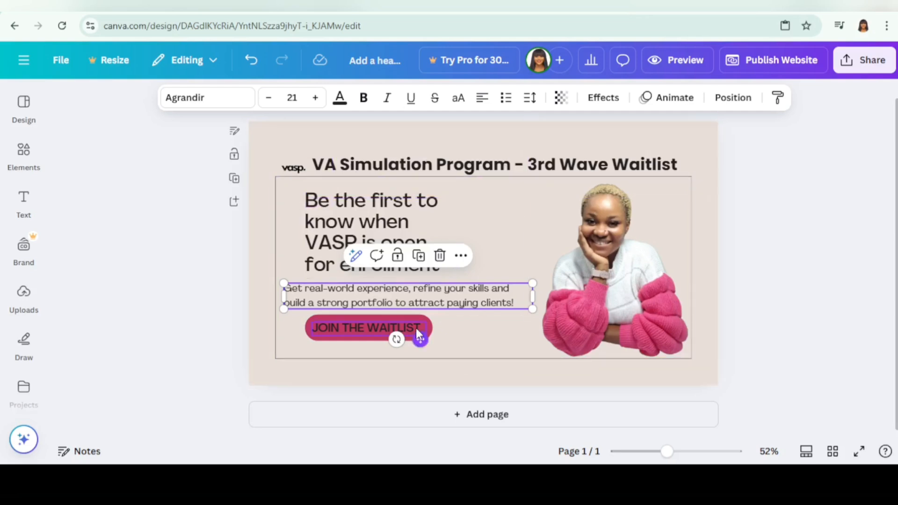
pyautogui.click(425, 320)
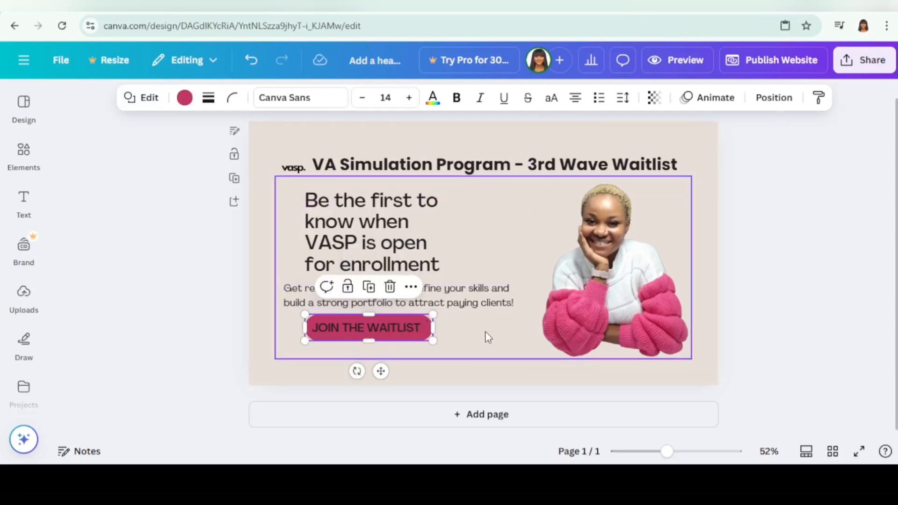
pyautogui.click(444, 359)
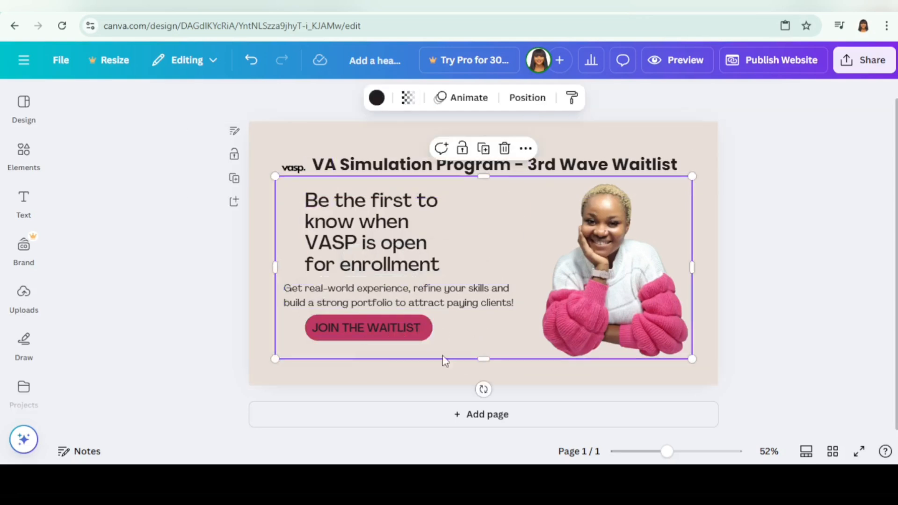
pyautogui.click(420, 320)
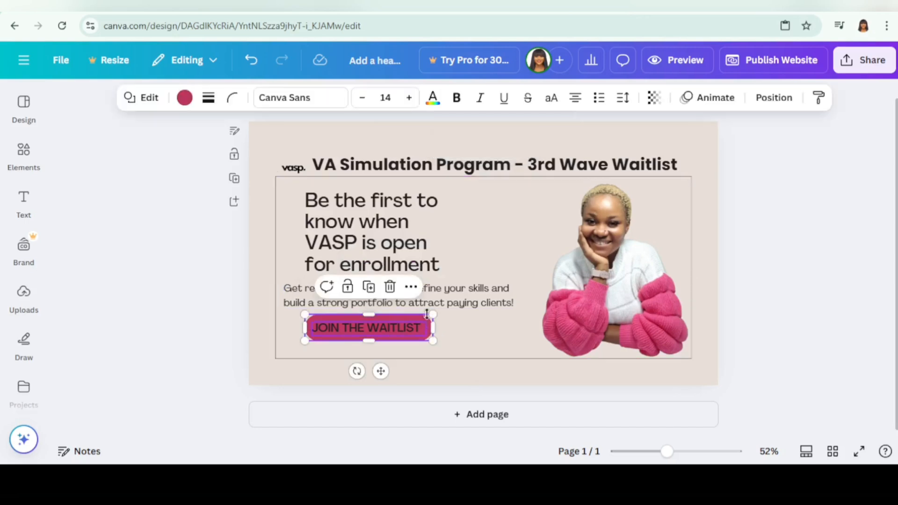
pyautogui.click(185, 98)
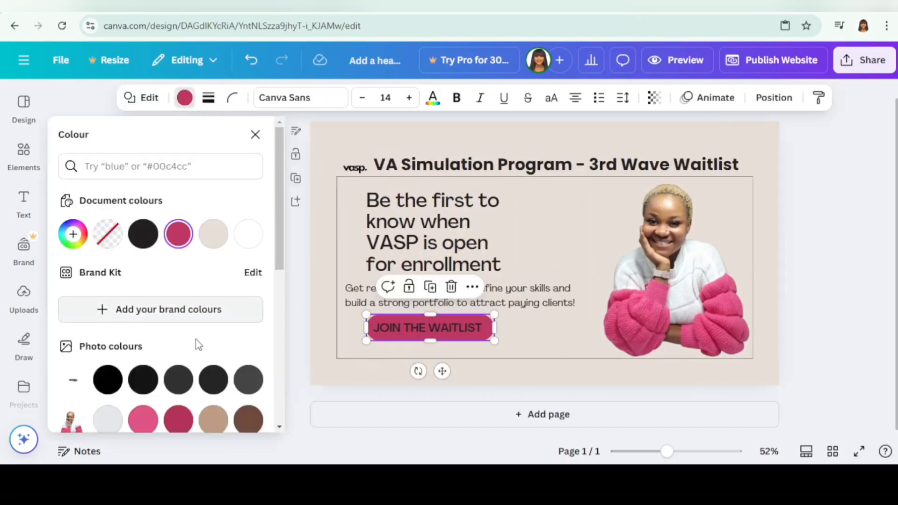
pyautogui.scroll(-4, 180, 381)
pyautogui.scroll(4, 276, 262)
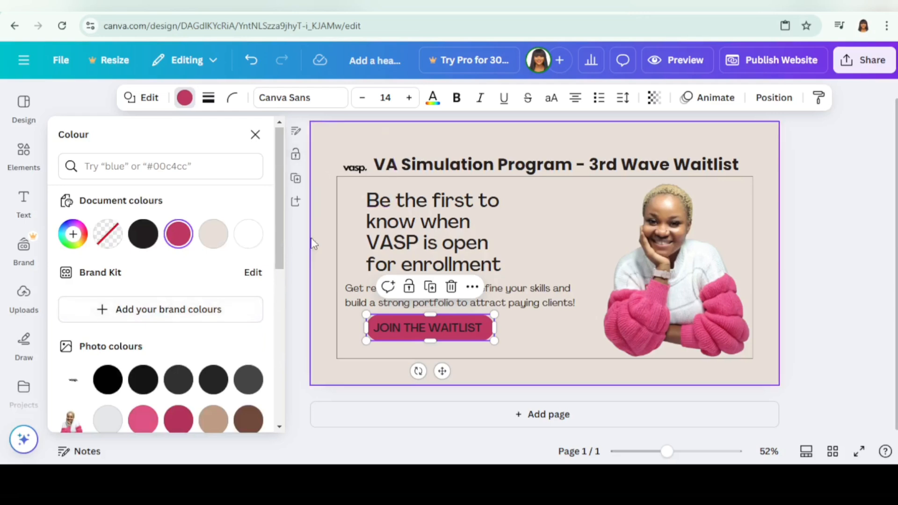
pyautogui.click(255, 135)
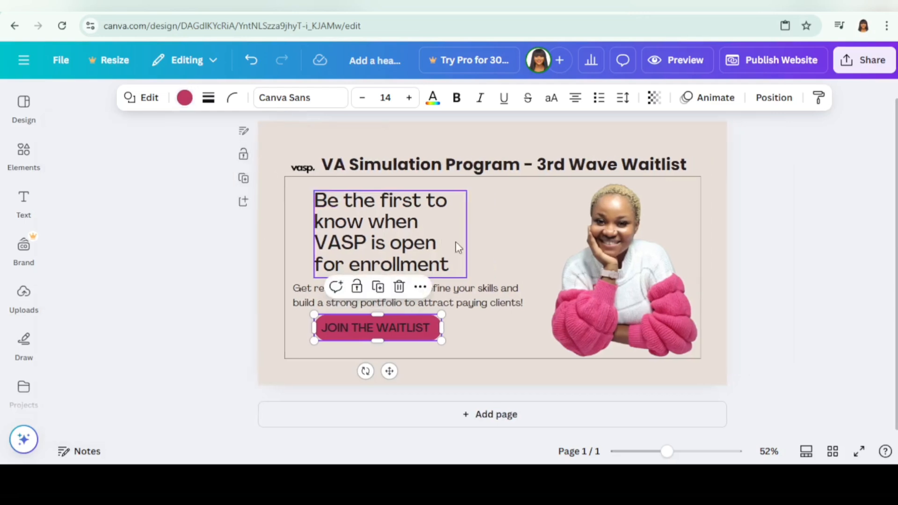
# - Move the white navigation strip down to the page's lower edge and lift the woman's photo back up inside the frame
pyautogui.click(491, 386)
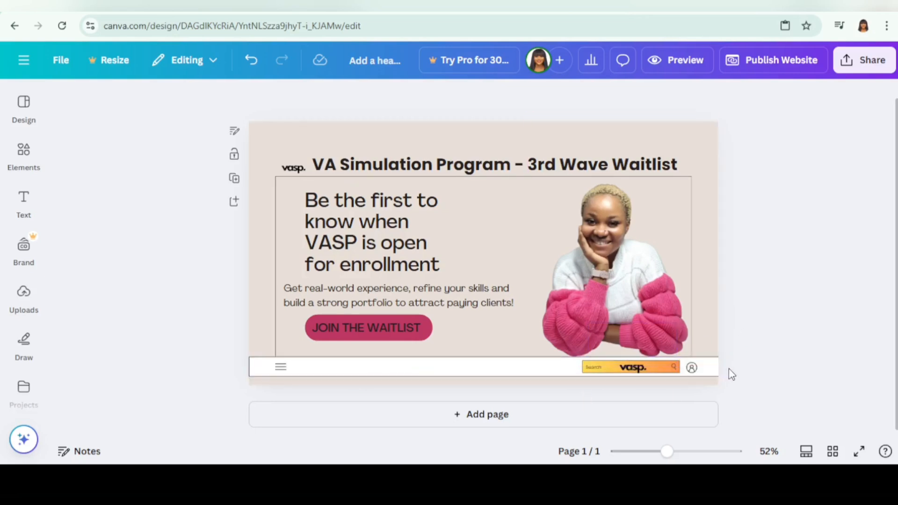
pyautogui.moveTo(729, 370); pyautogui.dragTo(287, 377)
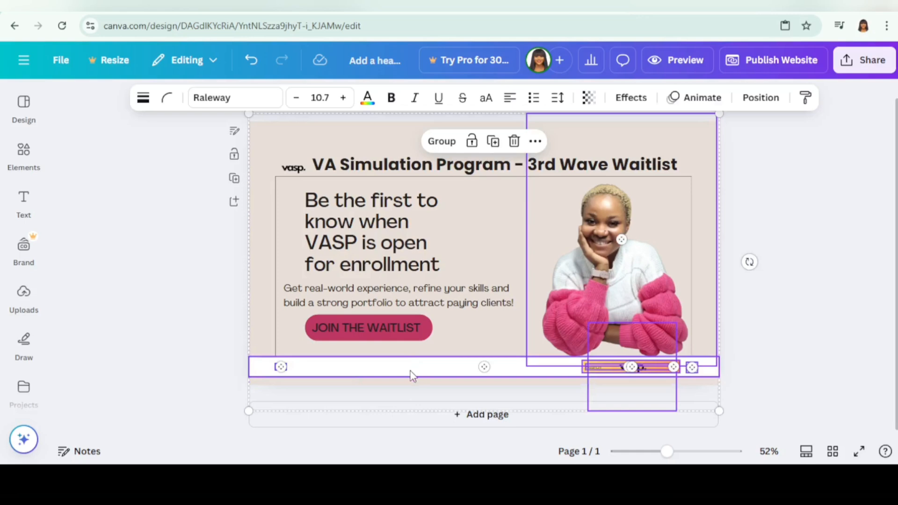
pyautogui.moveTo(411, 374); pyautogui.dragTo(410, 377)
pyautogui.click(795, 214)
pyautogui.click(625, 274)
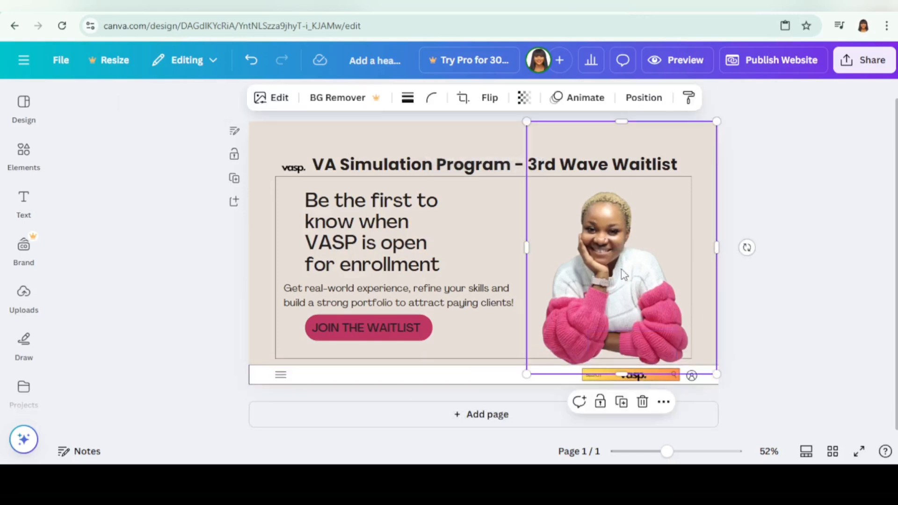
pyautogui.moveTo(601, 298)
pyautogui.mouseDown()
pyautogui.moveTo(604, 281)
pyautogui.moveTo(603, 288)
pyautogui.mouseUp()
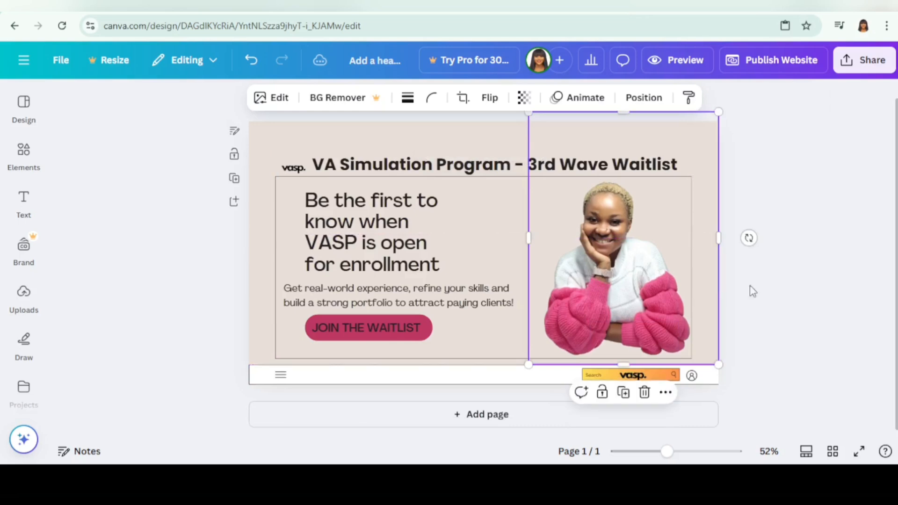
pyautogui.click(807, 298)
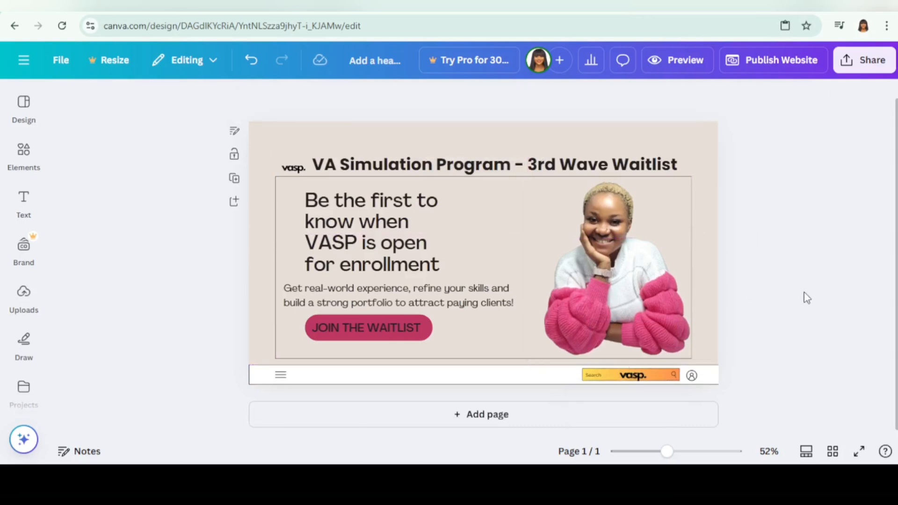
# - Recolour the gradient search box in the navigation strip to the document's pink #bd3864
pyautogui.click(585, 381)
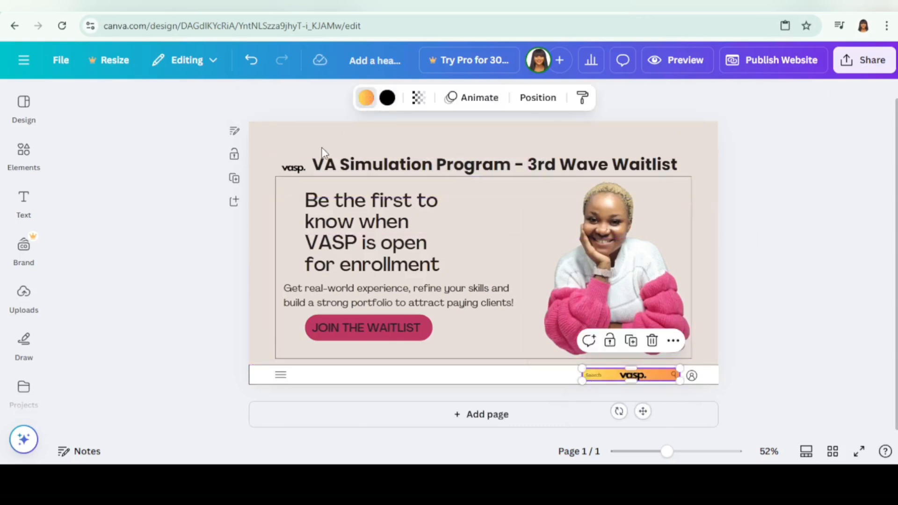
pyautogui.click(366, 98)
pyautogui.click(190, 201)
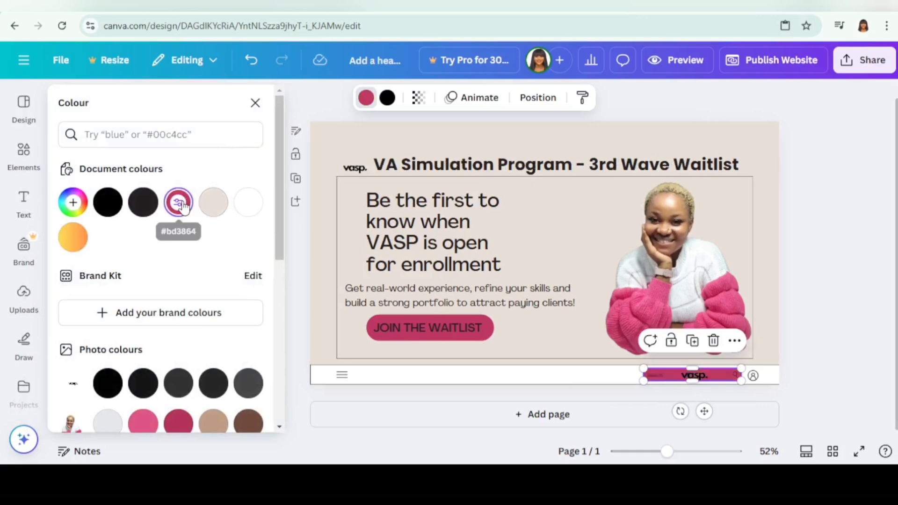
pyautogui.click(255, 103)
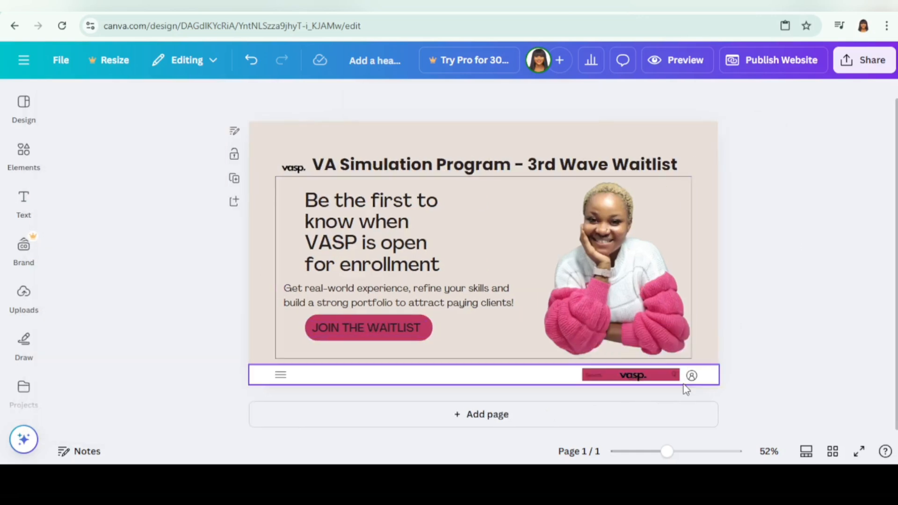
# - Add a second page below the waitlist page
pyautogui.click(473, 415)
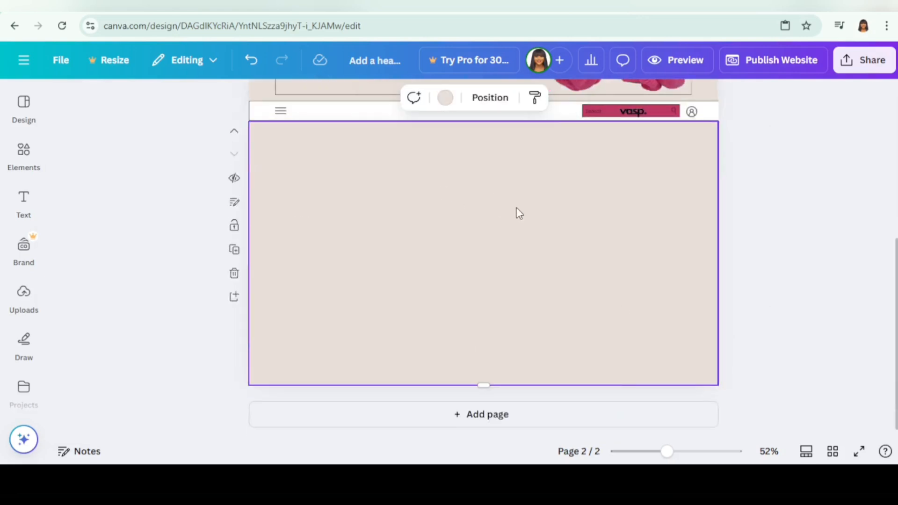
pyautogui.scroll(2, 524, 242)
pyautogui.scroll(-2, 502, 313)
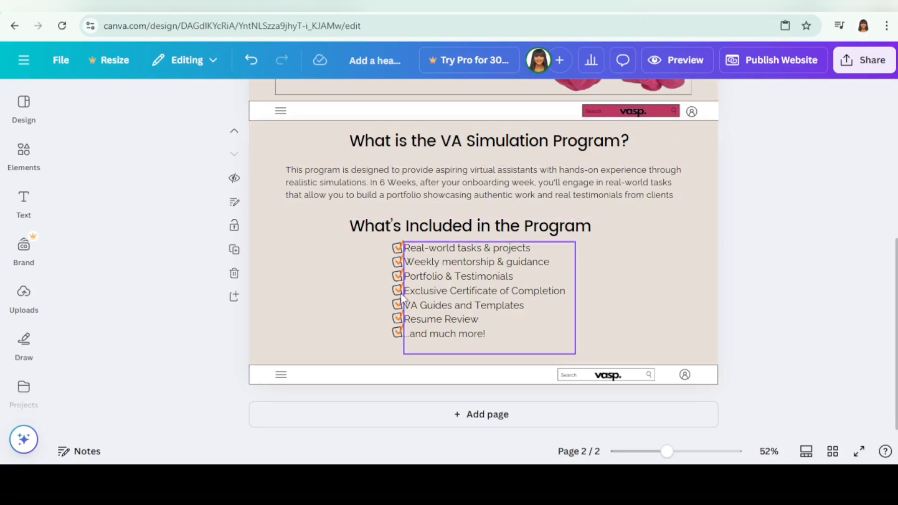
# - Search the elements library for "check box", limit the results to graphics and look through the available check marks
pyautogui.click(398, 246)
pyautogui.click(25, 151)
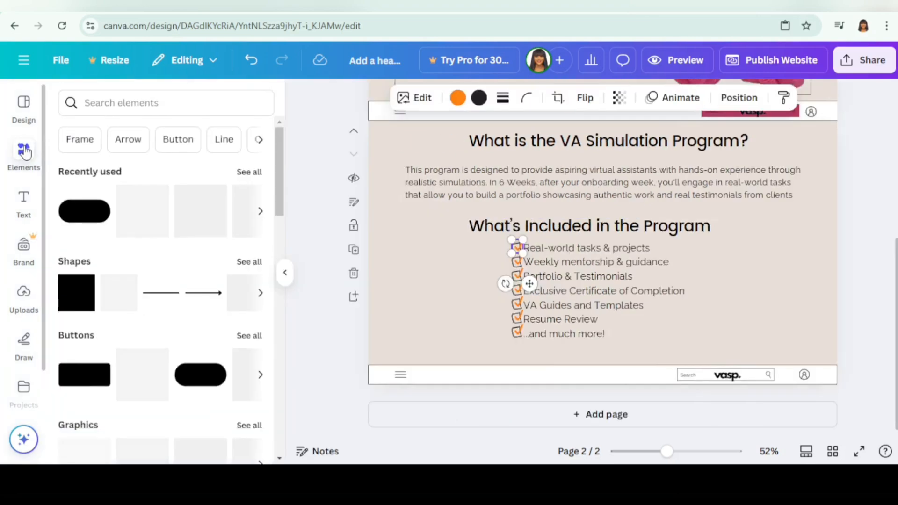
pyautogui.click(115, 99)
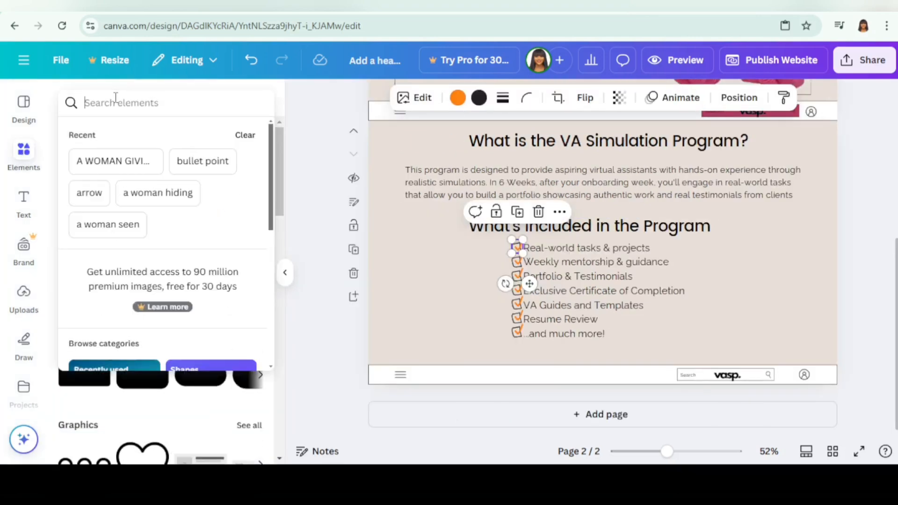
pyautogui.write('CHECK')
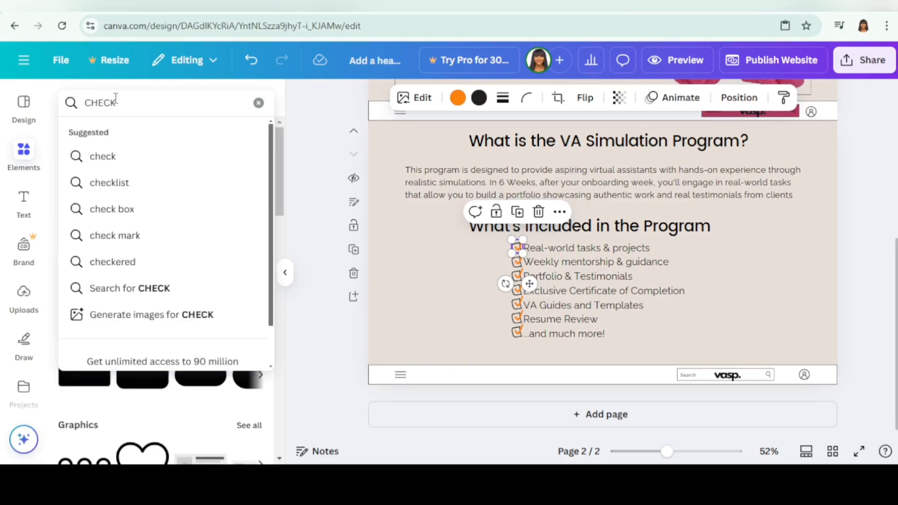
pyautogui.click(122, 210)
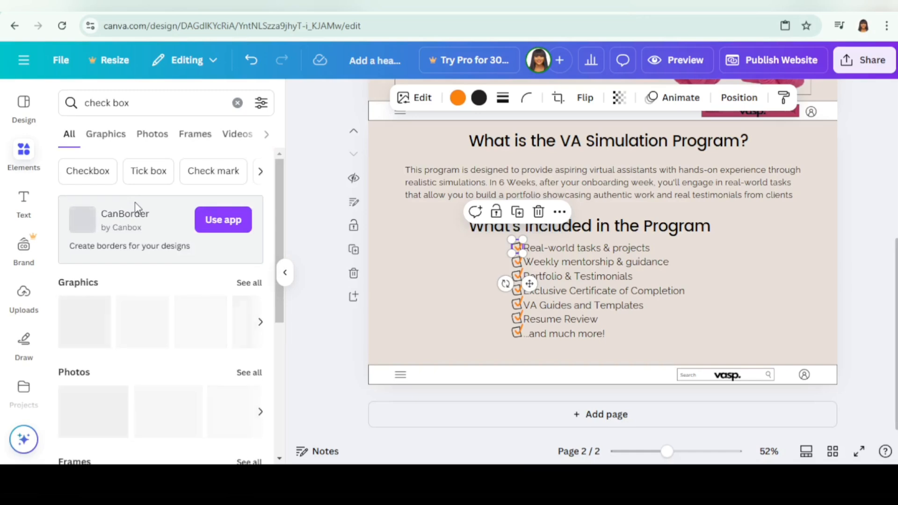
pyautogui.click(104, 133)
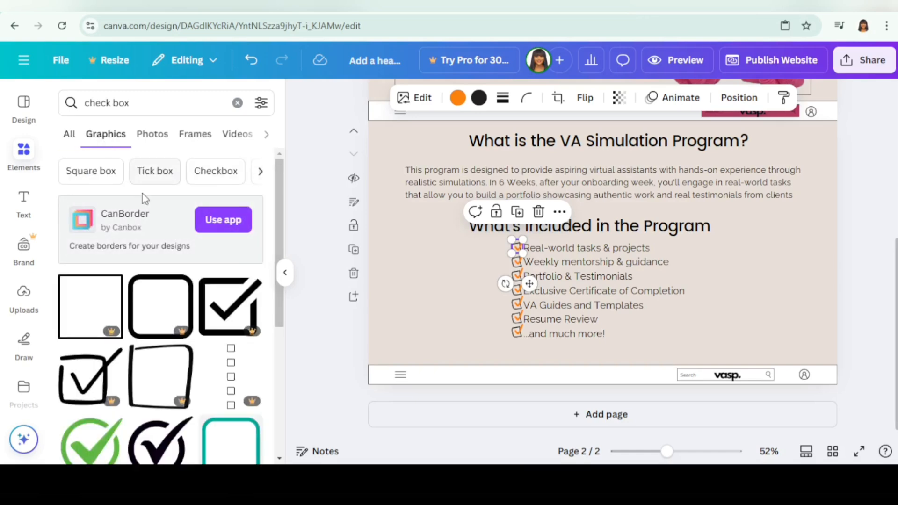
pyautogui.scroll(-5, 167, 266)
pyautogui.scroll(4, 92, 260)
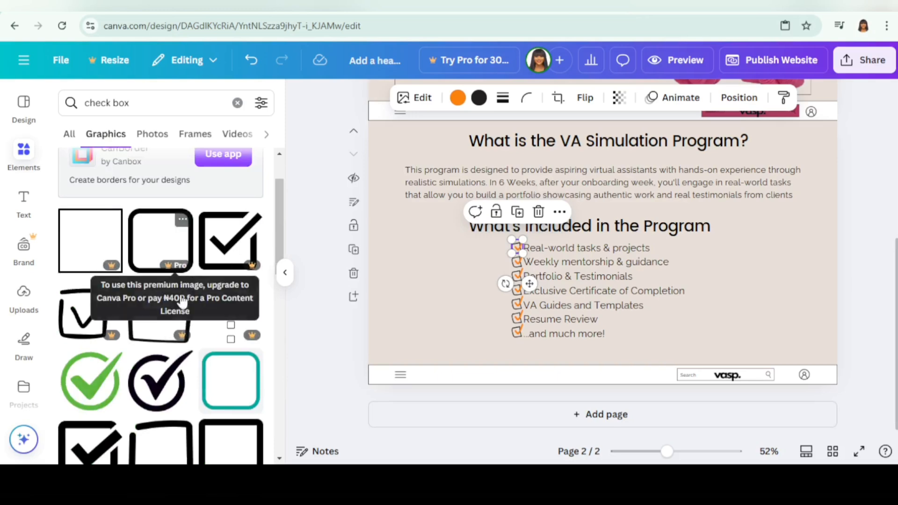
# - Look through more of the check box graphics, clear the elements search and close the library
pyautogui.scroll(-2, 182, 299)
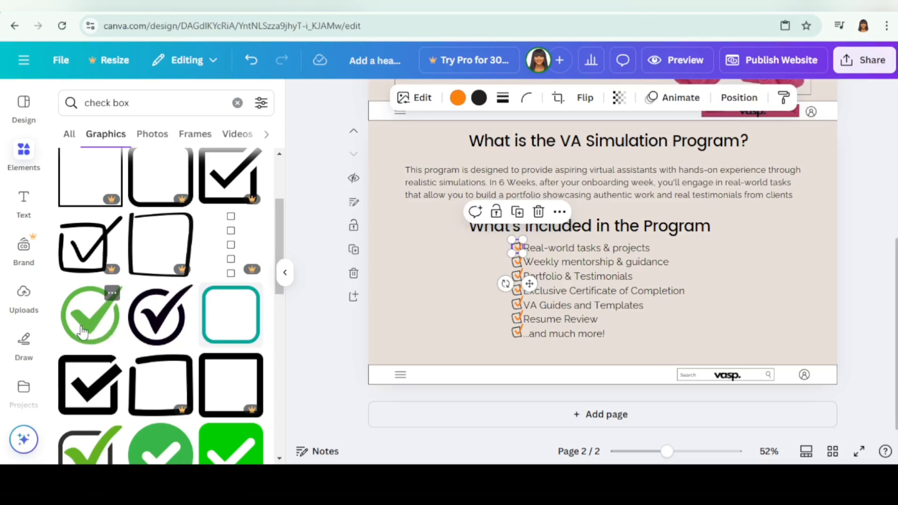
pyautogui.scroll(-3, 84, 328)
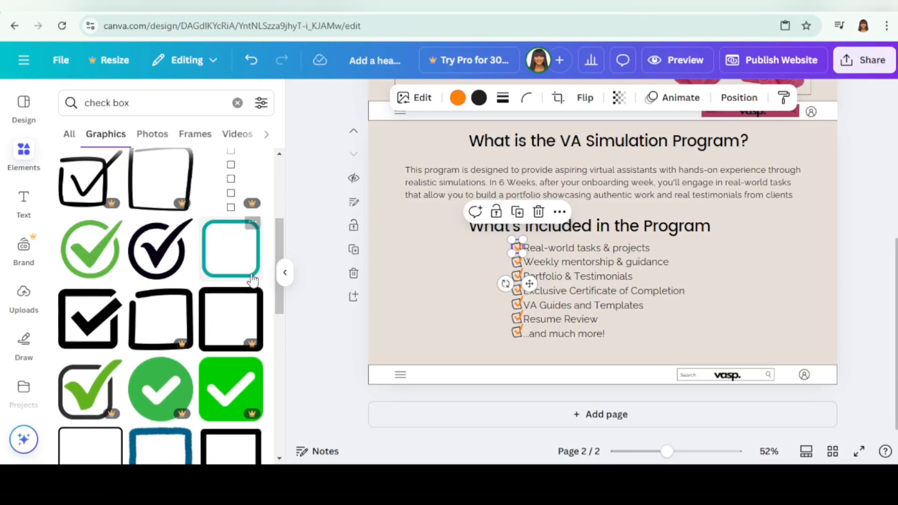
pyautogui.scroll(-3, 158, 304)
pyautogui.scroll(4, 159, 300)
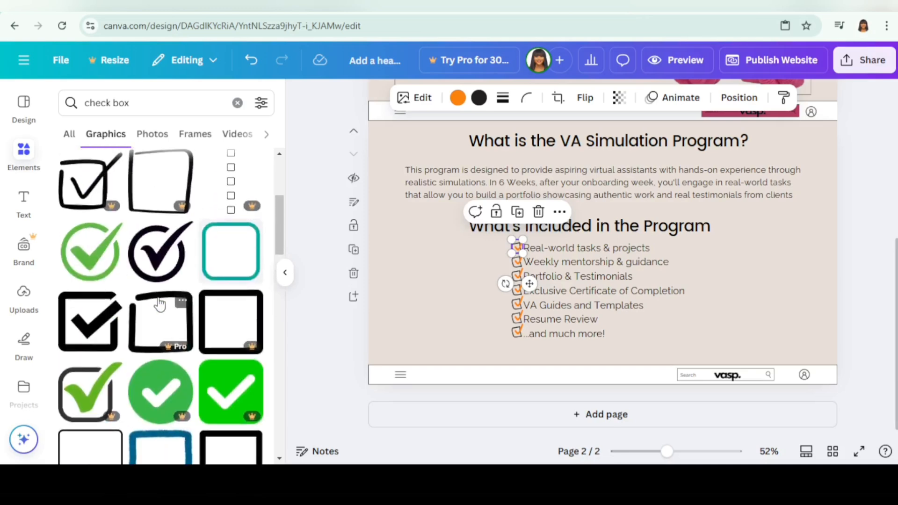
pyautogui.scroll(2, 158, 248)
pyautogui.click(148, 103)
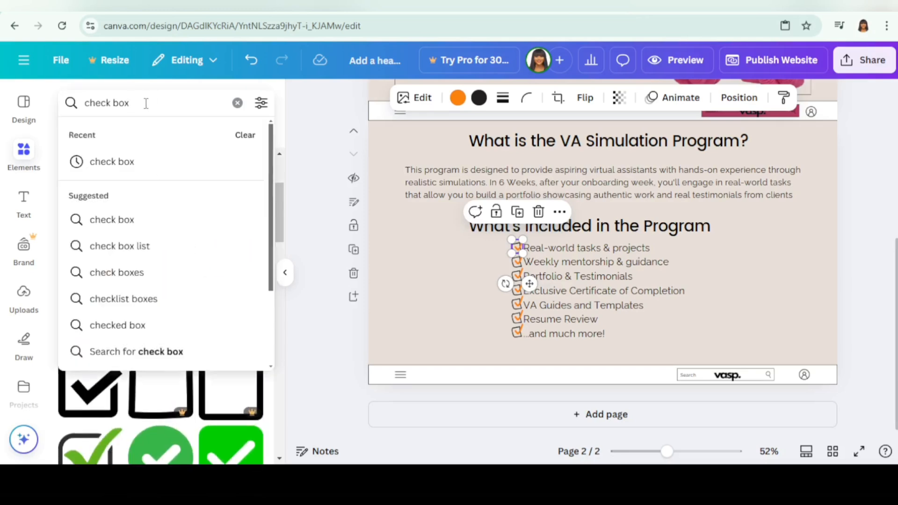
pyautogui.moveTo(146, 102); pyautogui.dragTo(85, 109)
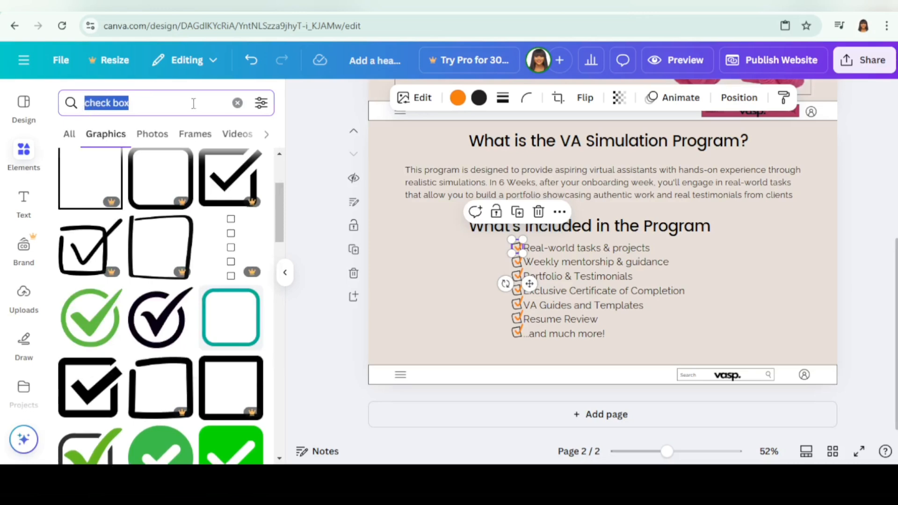
pyautogui.click(237, 103)
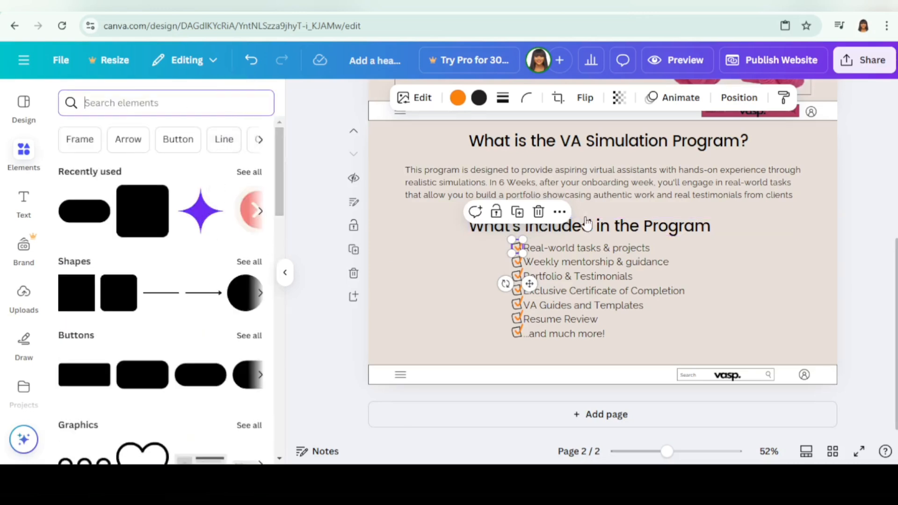
pyautogui.click(284, 275)
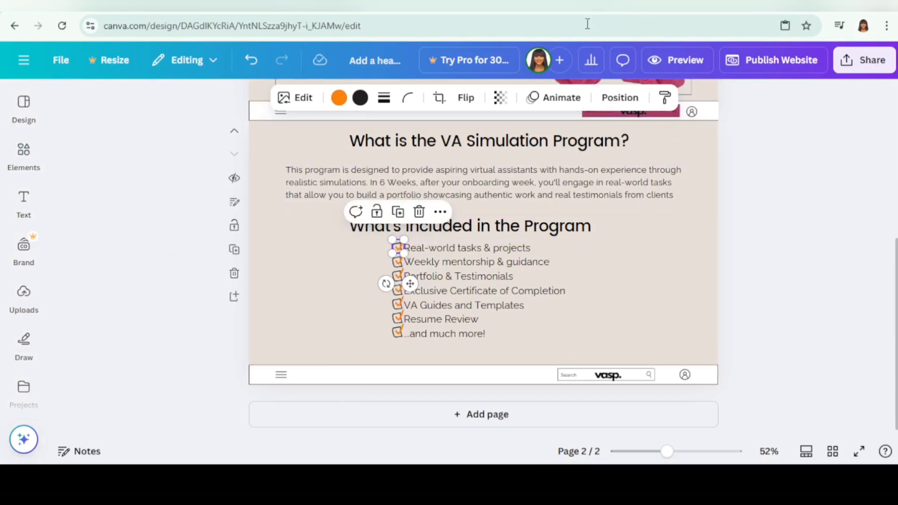
# - Add a third page and paste the copied "Why join the waitlist?" section onto it
pyautogui.click(470, 416)
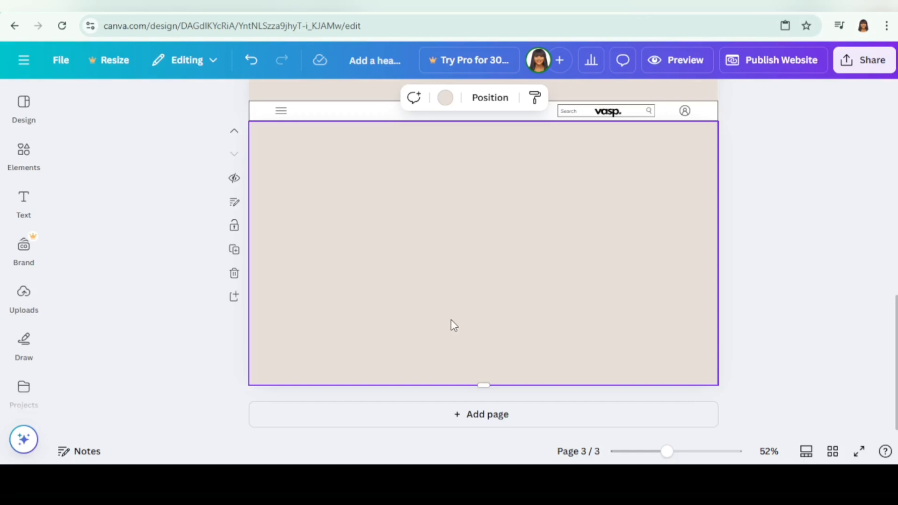
pyautogui.hotkey('ctrl', 'v')
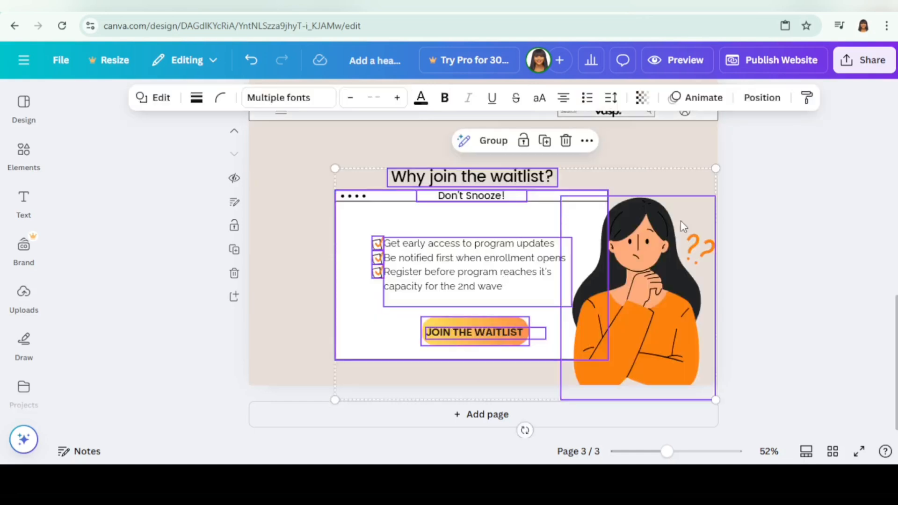
pyautogui.click(743, 241)
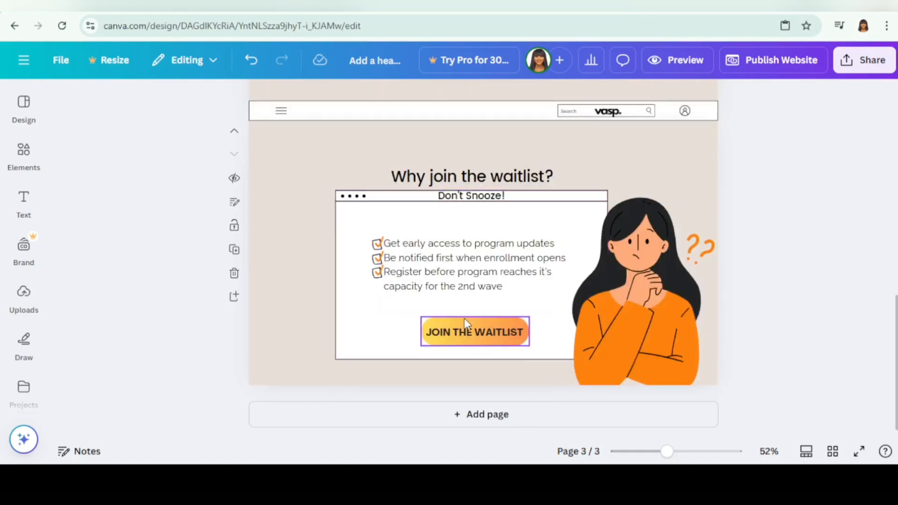
# - Recolour the gradient JOIN THE WAITLIST button on page 3 to the document's pink #bd3864
pyautogui.click(448, 320)
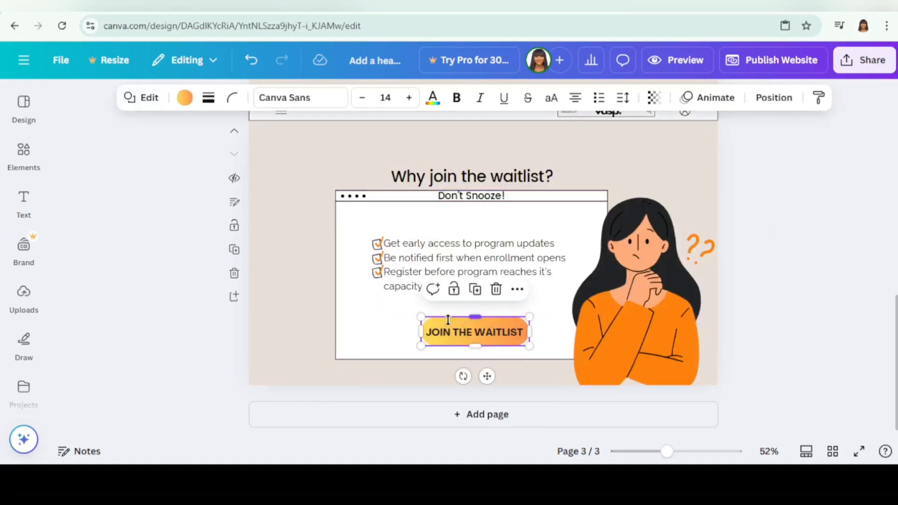
pyautogui.click(186, 100)
pyautogui.click(248, 234)
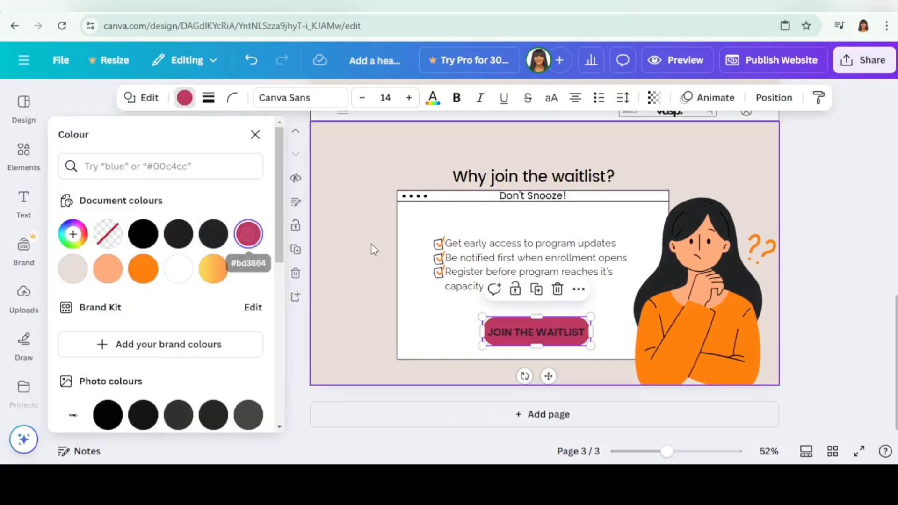
pyautogui.click(372, 223)
pyautogui.scroll(-1, 282, 297)
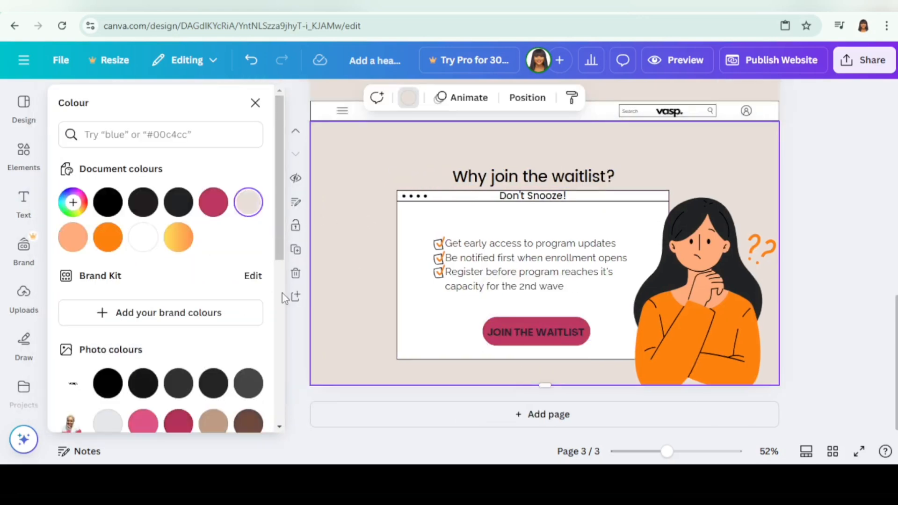
pyautogui.click(255, 102)
pyautogui.click(615, 349)
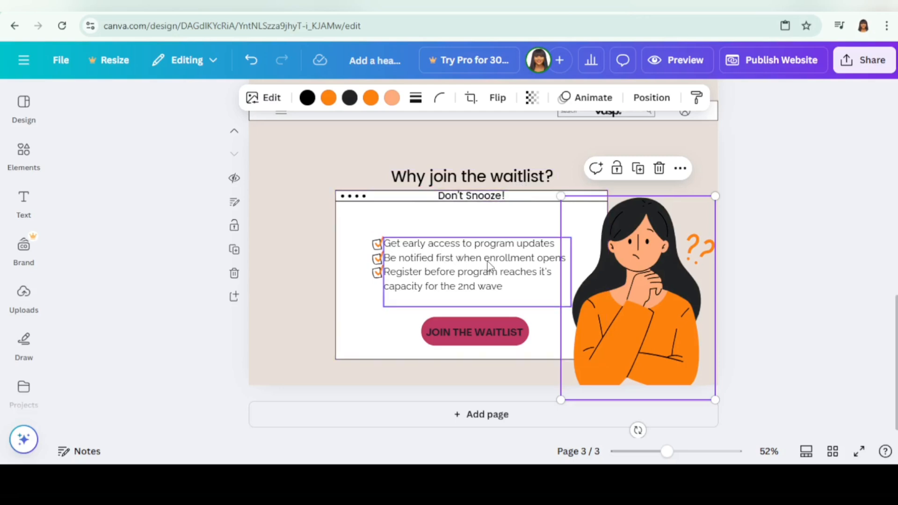
pyautogui.scroll(5, 497, 283)
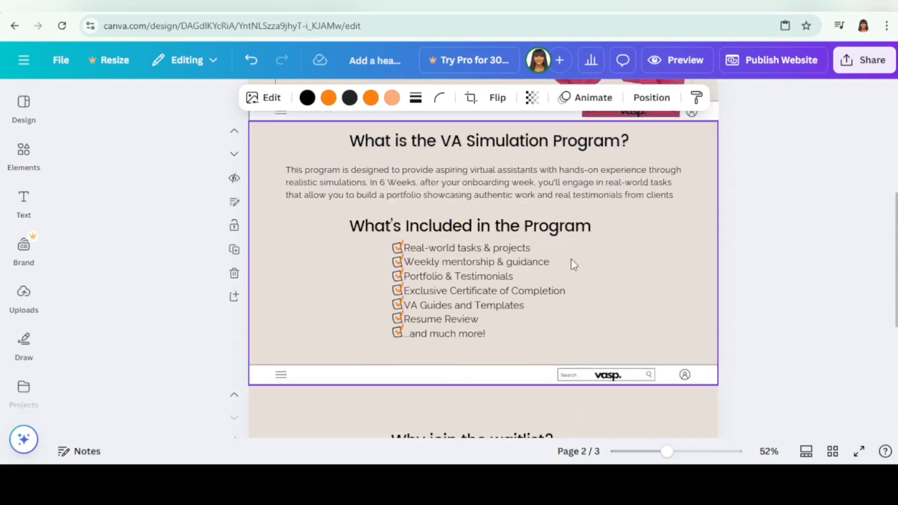
pyautogui.scroll(-5, 525, 300)
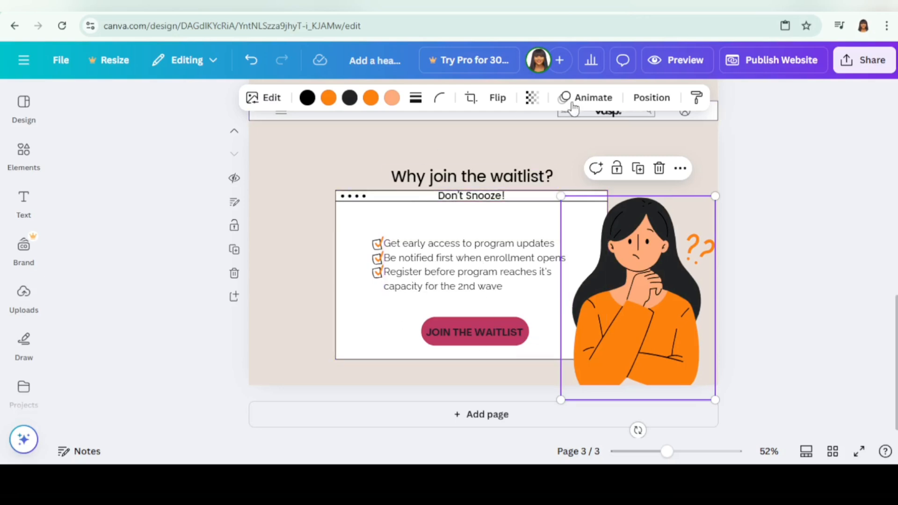
pyautogui.click(487, 415)
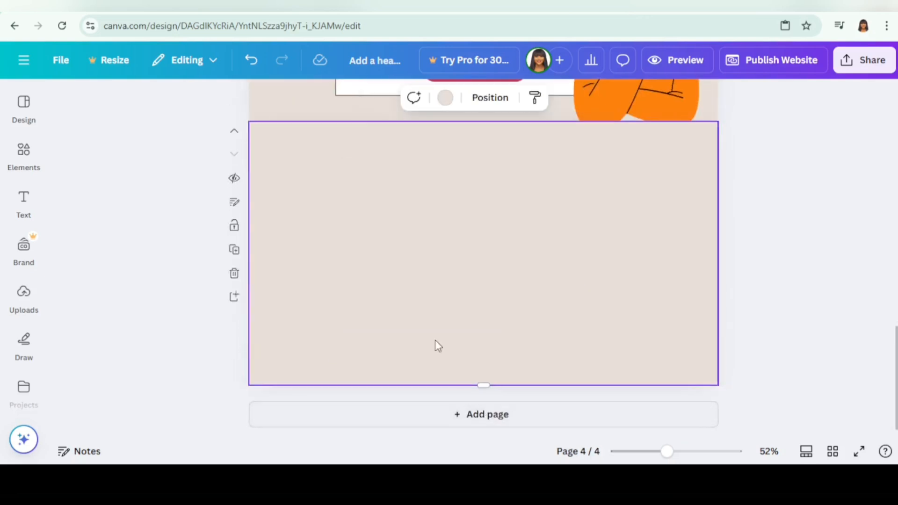
pyautogui.scroll(5, 508, 324)
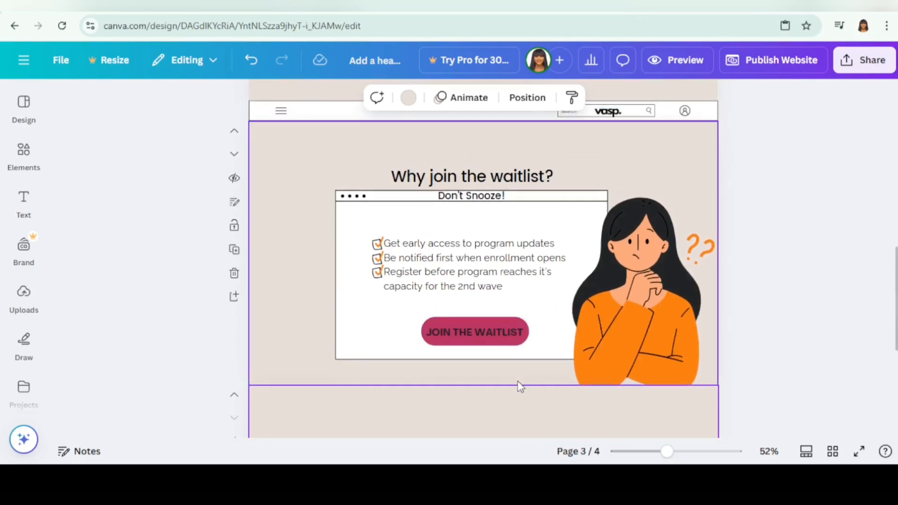
pyautogui.scroll(-4, 521, 385)
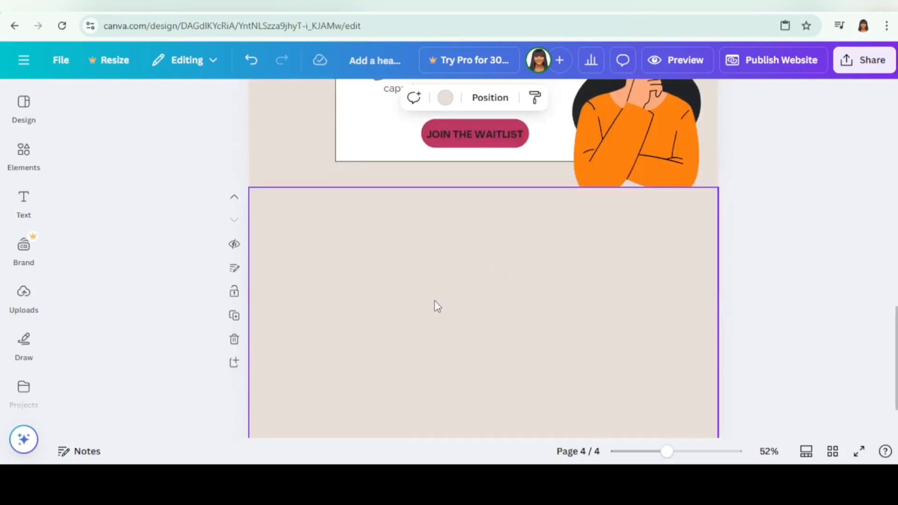
pyautogui.click(234, 339)
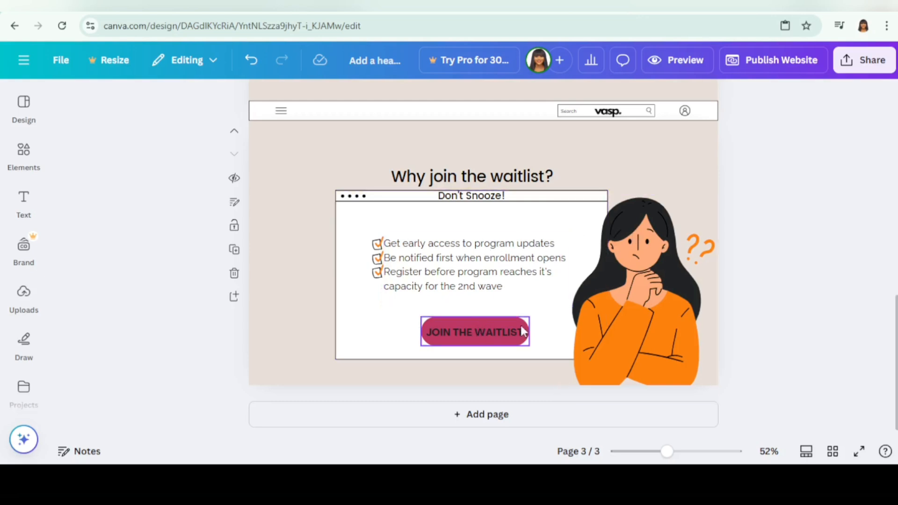
# - Inspect the form link attached to the JOIN THE WAITLIST button text
pyautogui.click(650, 274)
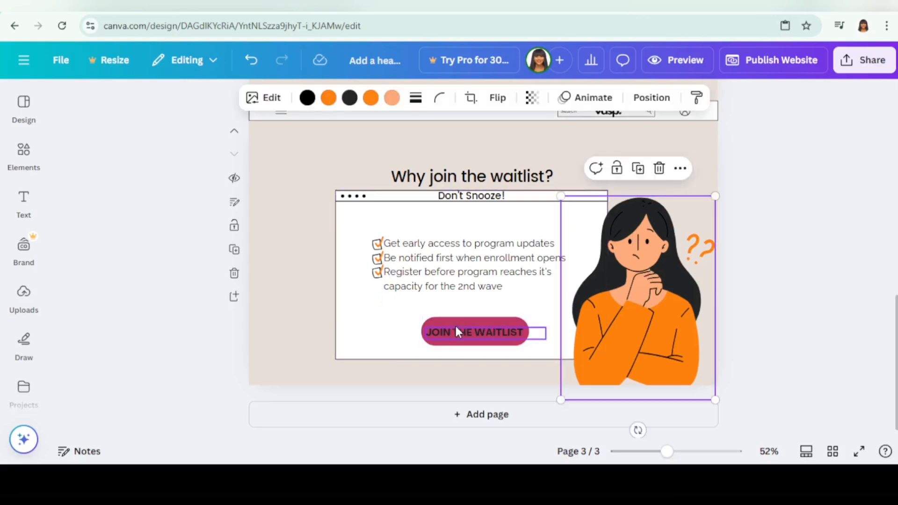
pyautogui.click(458, 320)
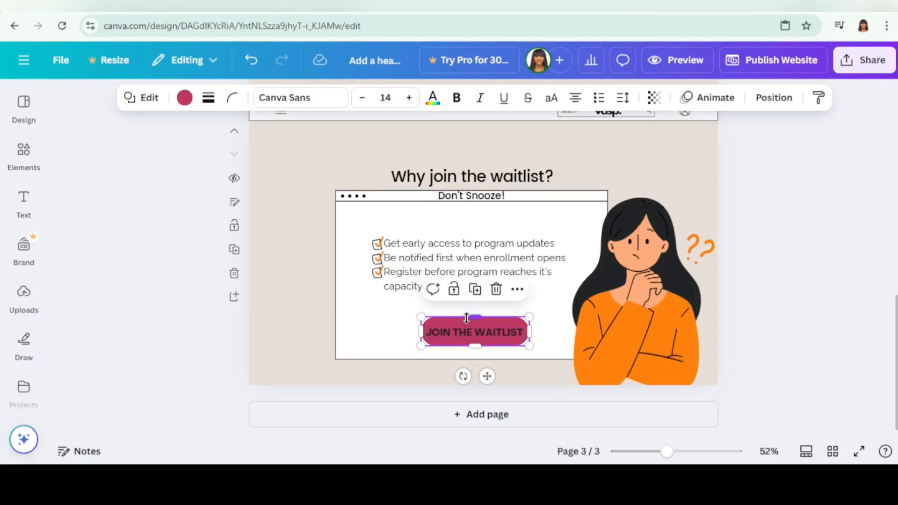
pyautogui.click(465, 328)
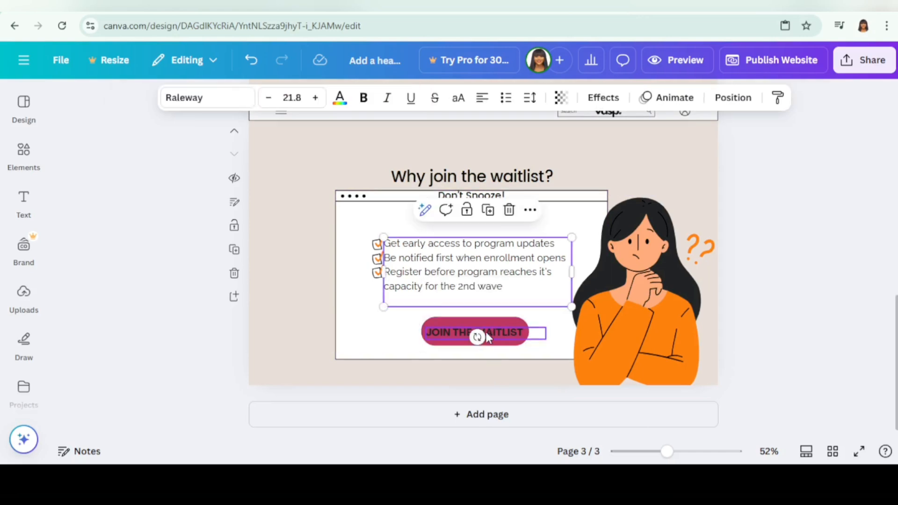
pyautogui.doubleClick(486, 333)
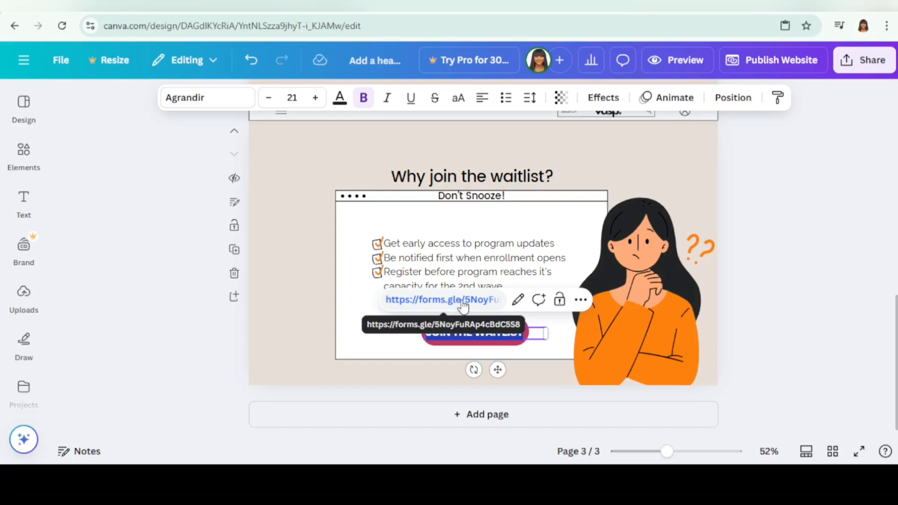
pyautogui.click(523, 353)
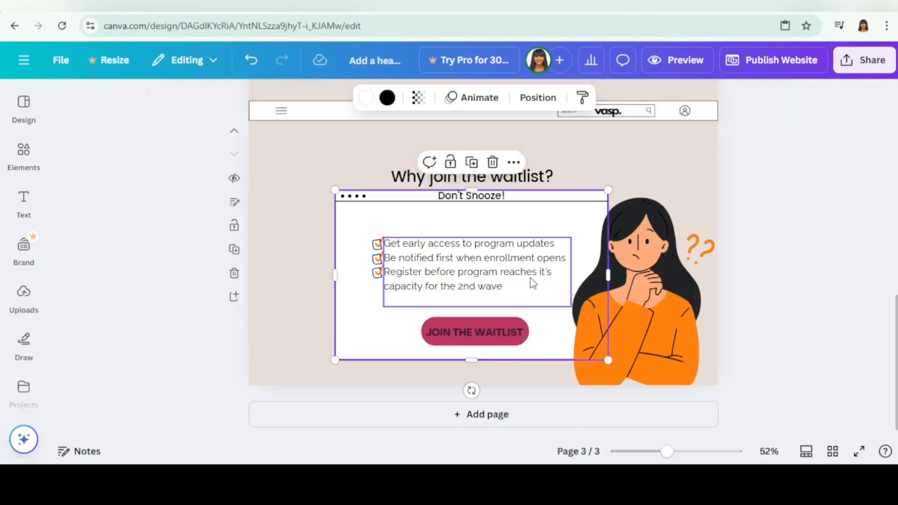
# - Search the elements library for "A LADY THINKING" and look through the matching graphics
pyautogui.click(638, 288)
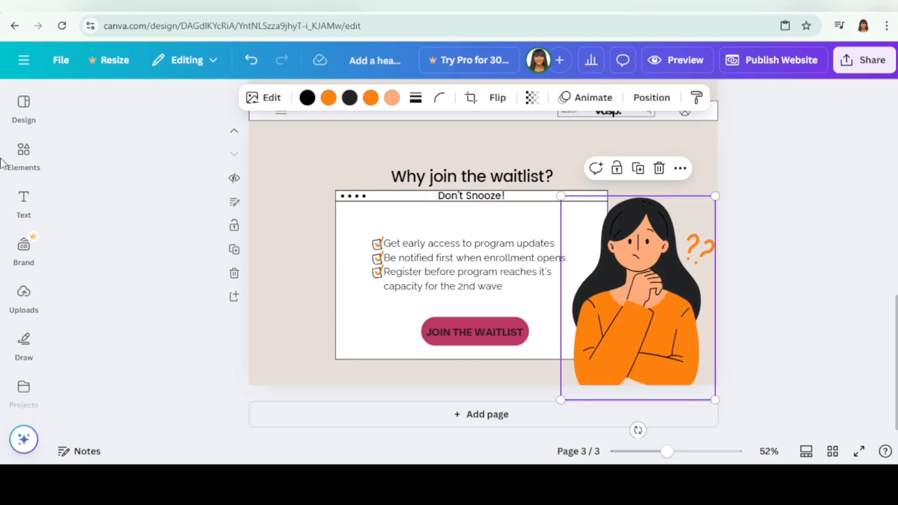
pyautogui.click(23, 154)
pyautogui.click(141, 107)
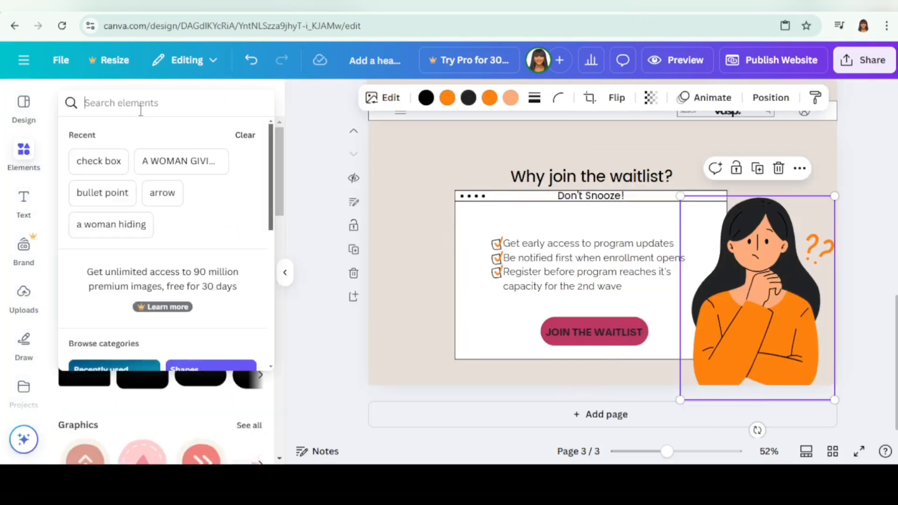
pyautogui.write('A LADY T')
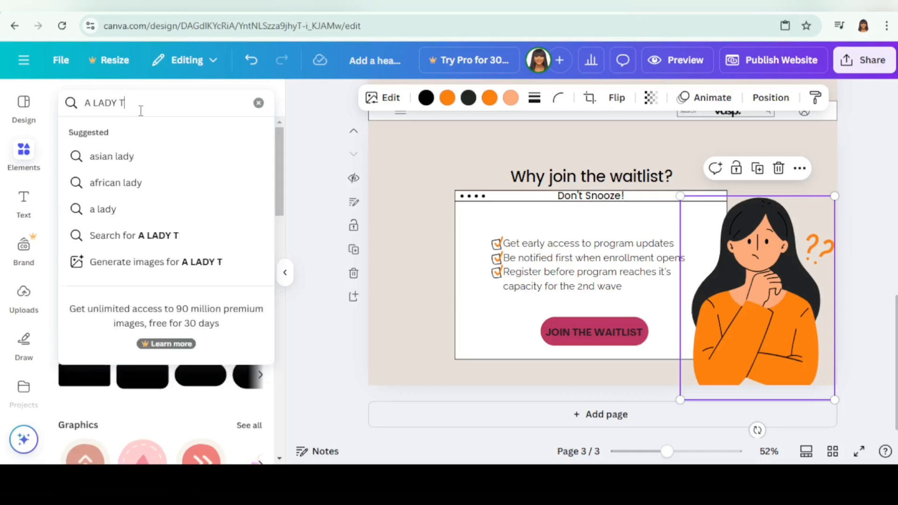
pyautogui.write('HINKING')
pyautogui.press('Return')
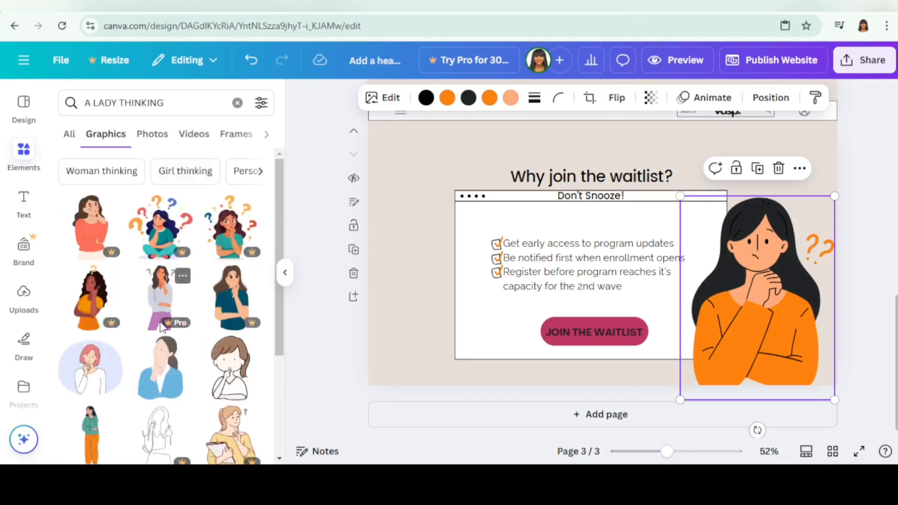
pyautogui.scroll(-5, 188, 290)
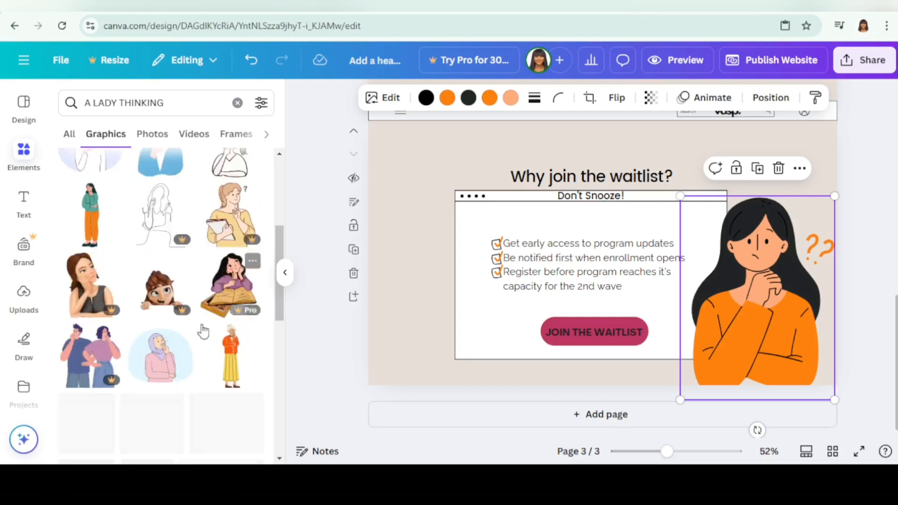
pyautogui.scroll(5, 187, 309)
pyautogui.scroll(-3, 182, 302)
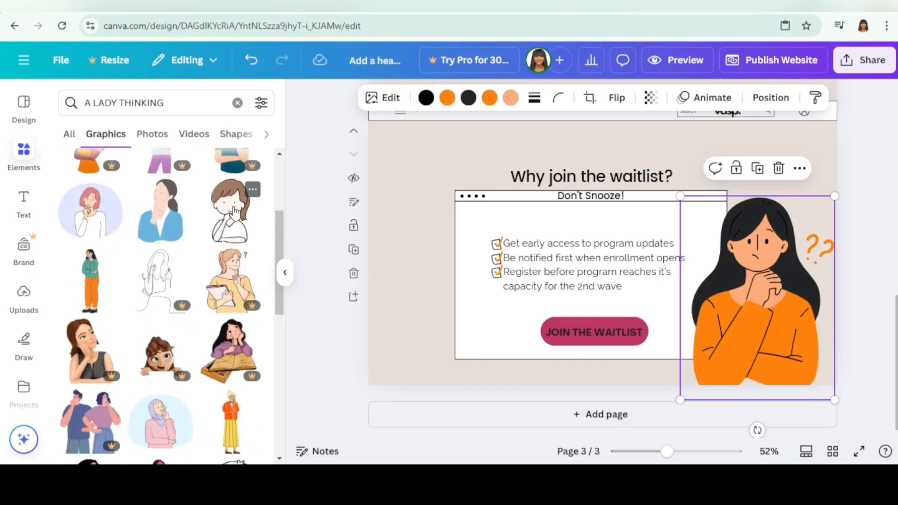
pyautogui.click(284, 273)
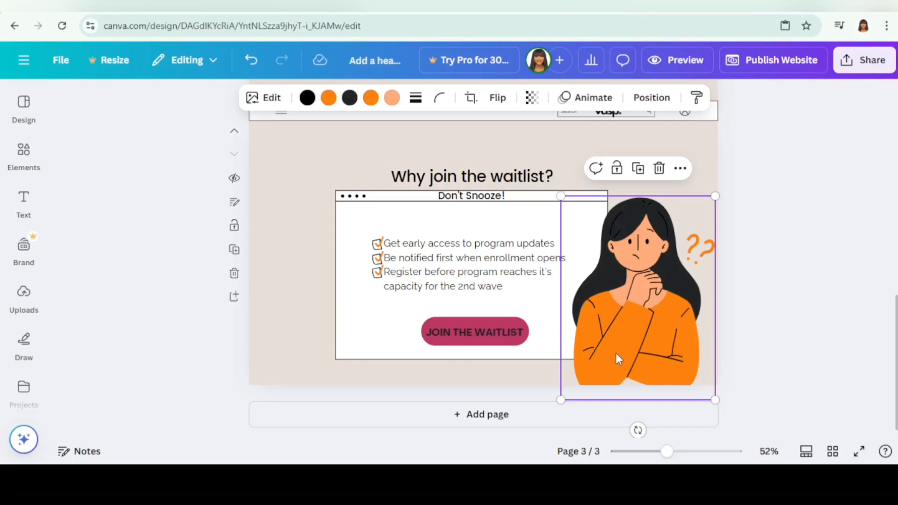
# - Recolour the thinking woman's orange sweater and question marks on page 3 to the document's pink #bd3864
pyautogui.click(327, 103)
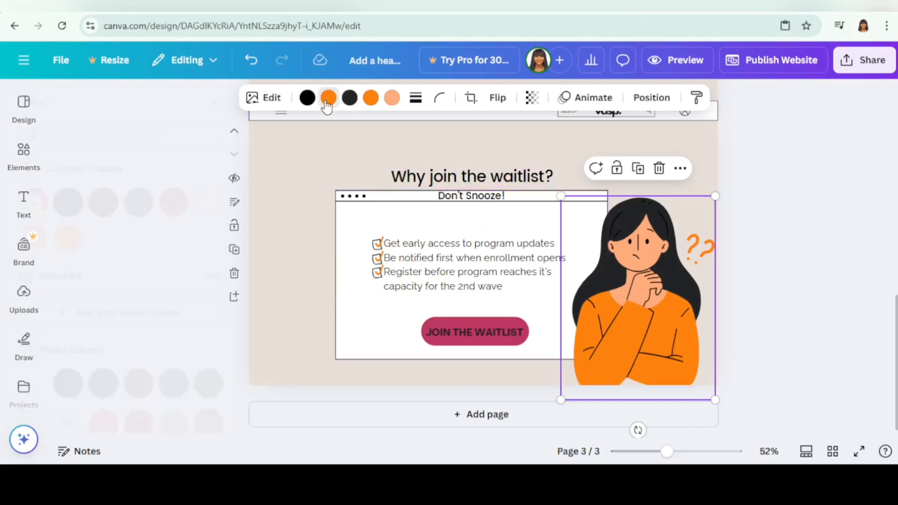
pyautogui.click(214, 234)
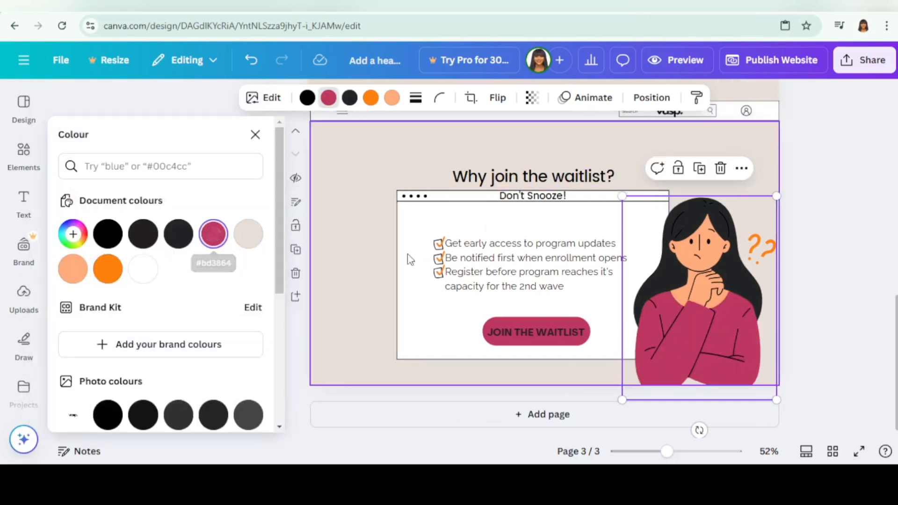
pyautogui.click(370, 100)
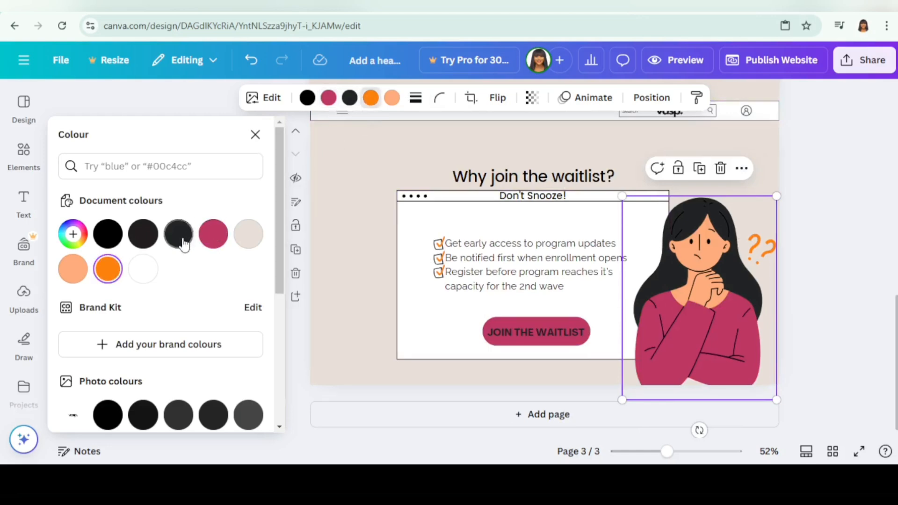
pyautogui.click(211, 236)
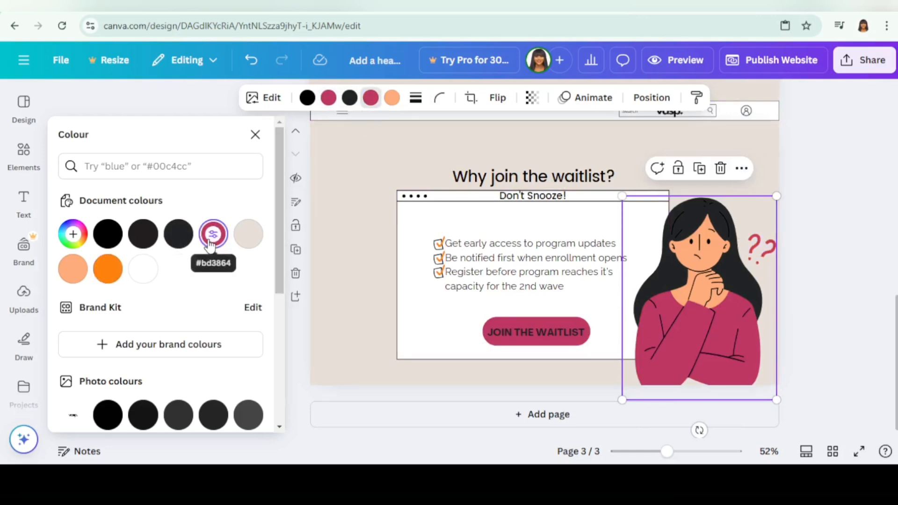
pyautogui.click(384, 227)
pyautogui.click(257, 104)
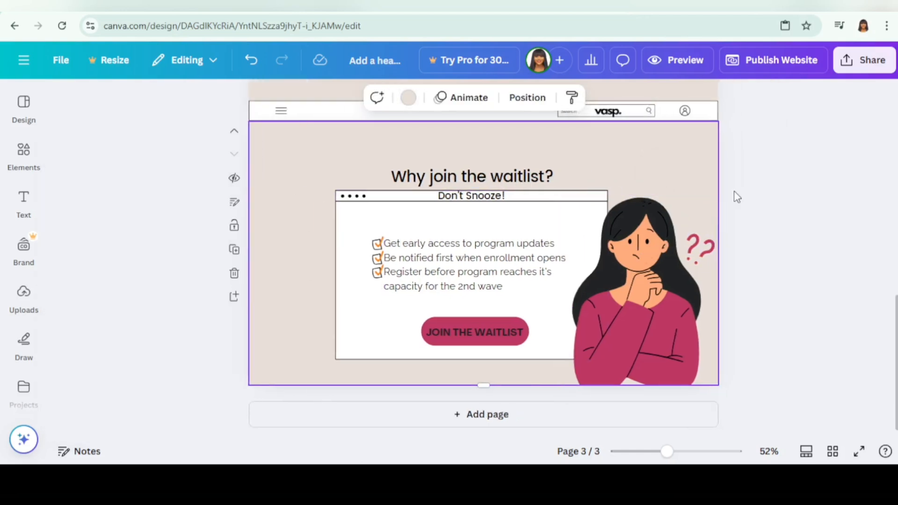
pyautogui.click(725, 215)
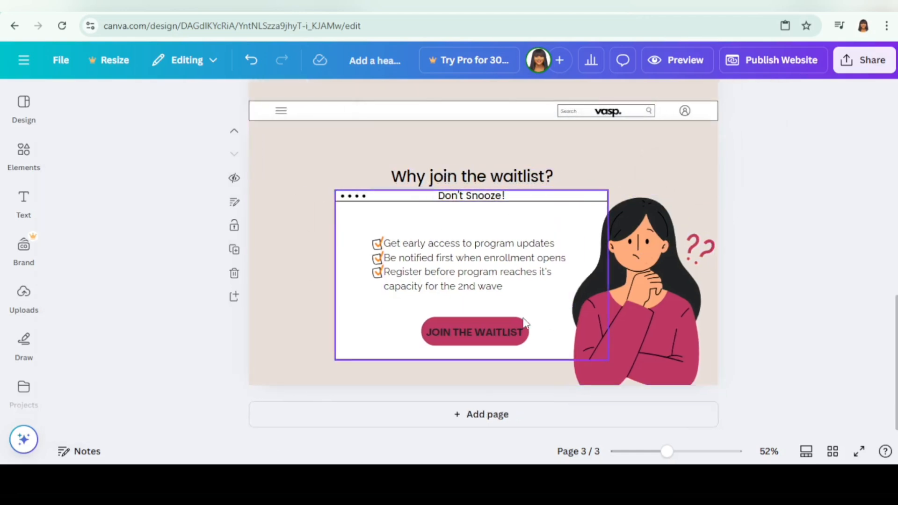
# - Preview the website in desktop view and look through all three pages down to the final JOIN THE WAITLIST section
pyautogui.scroll(15, 599, 263)
pyautogui.scroll(-5, 556, 205)
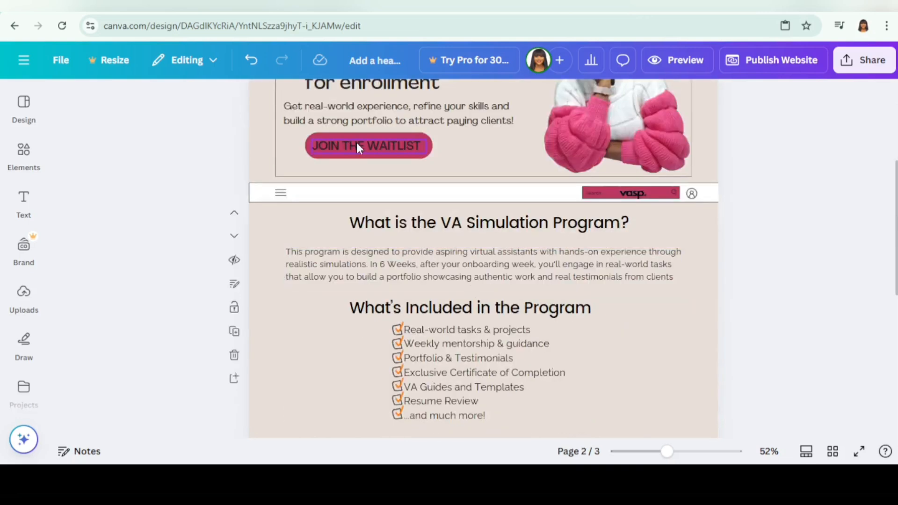
pyautogui.click(684, 60)
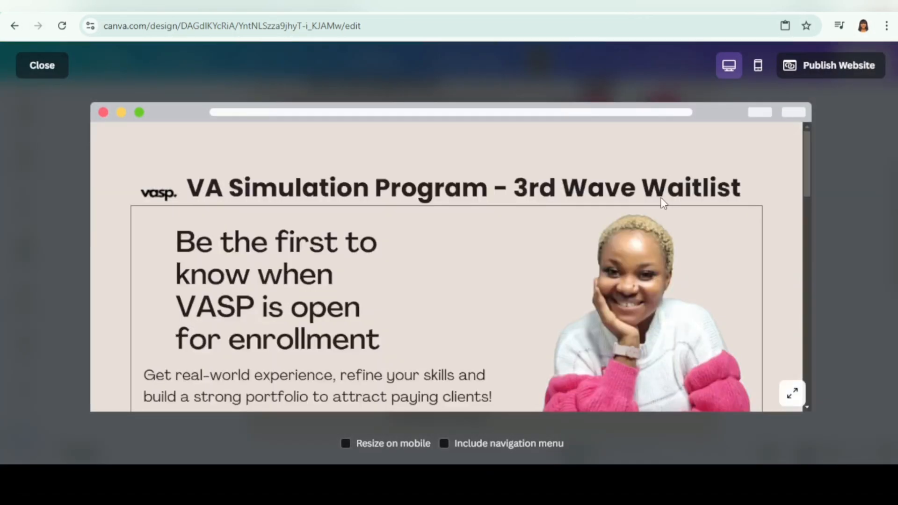
pyautogui.scroll(-8, 516, 281)
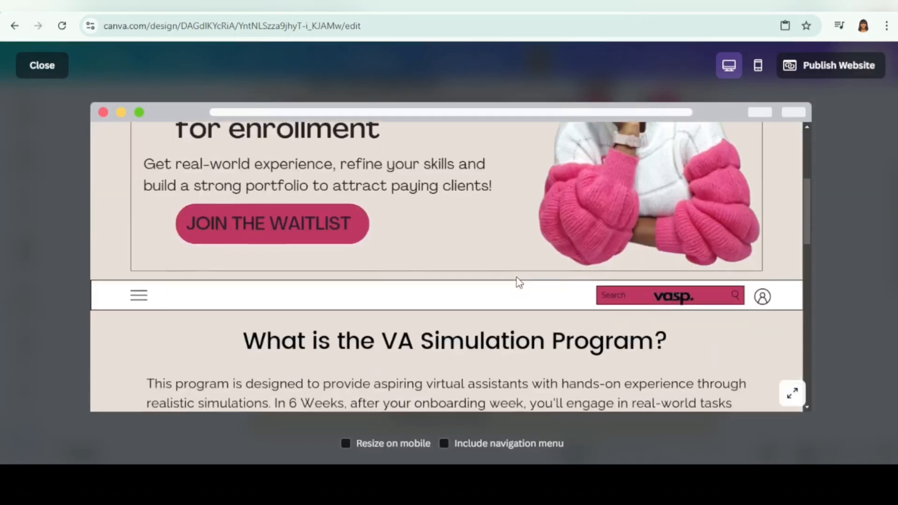
pyautogui.scroll(-6, 516, 277)
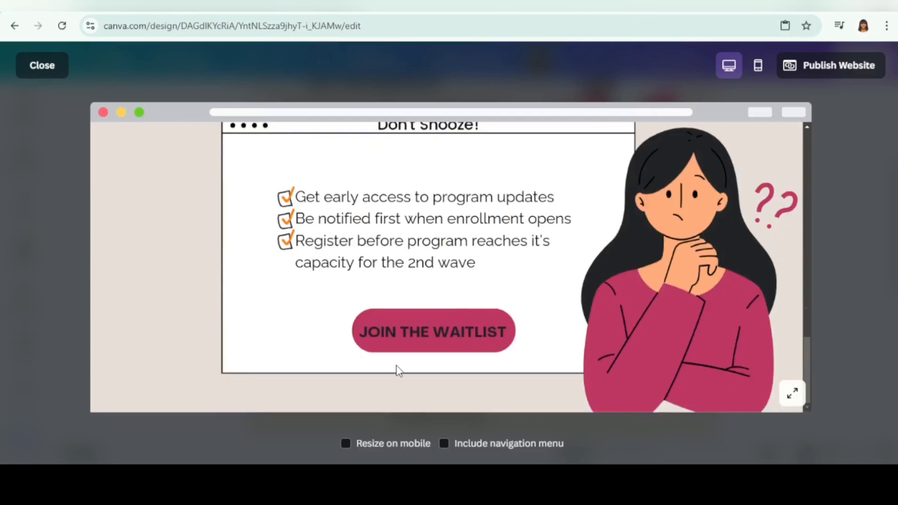
pyautogui.click(349, 445)
pyautogui.click(352, 444)
pyautogui.scroll(10, 714, 215)
pyautogui.scroll(4, 747, 211)
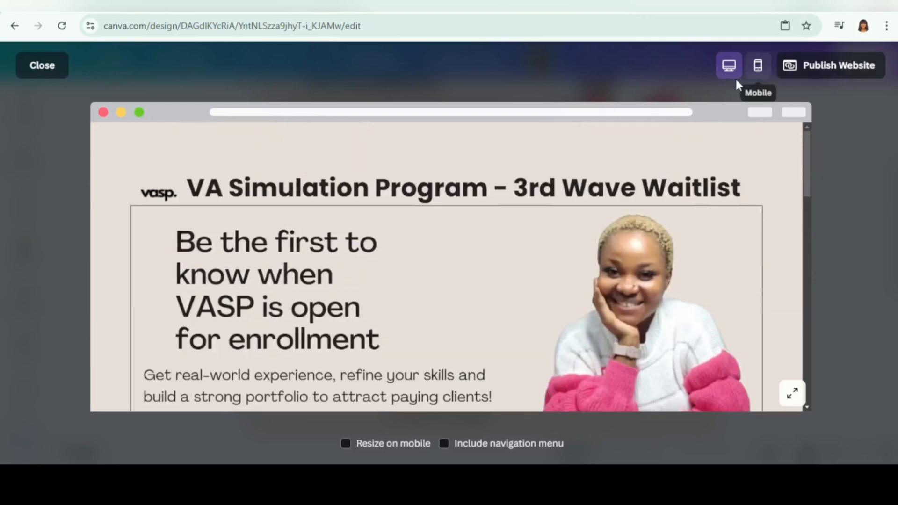
pyautogui.scroll(-1, 422, 229)
pyautogui.scroll(-3, 422, 229)
pyautogui.scroll(4, 422, 228)
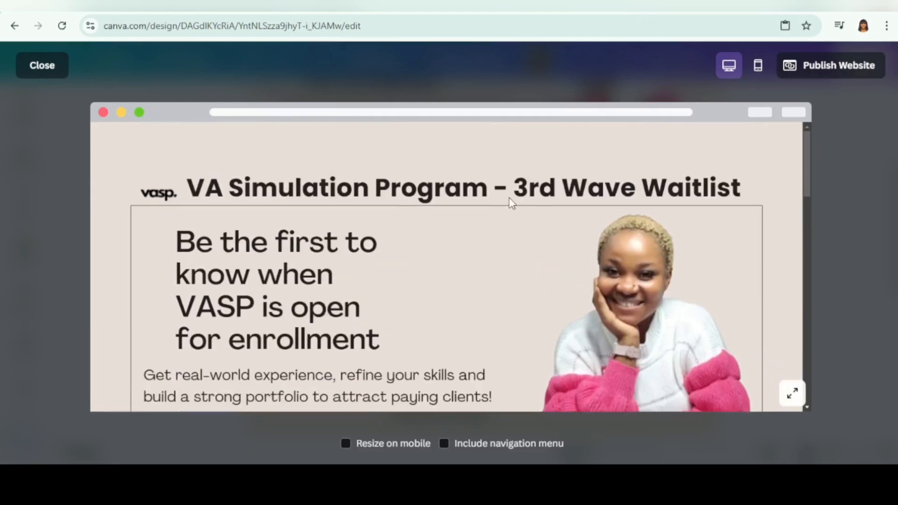
# - Check the website in mobile preview, toggle Resize on mobile, and return to the editor to look over the pages
pyautogui.click(758, 66)
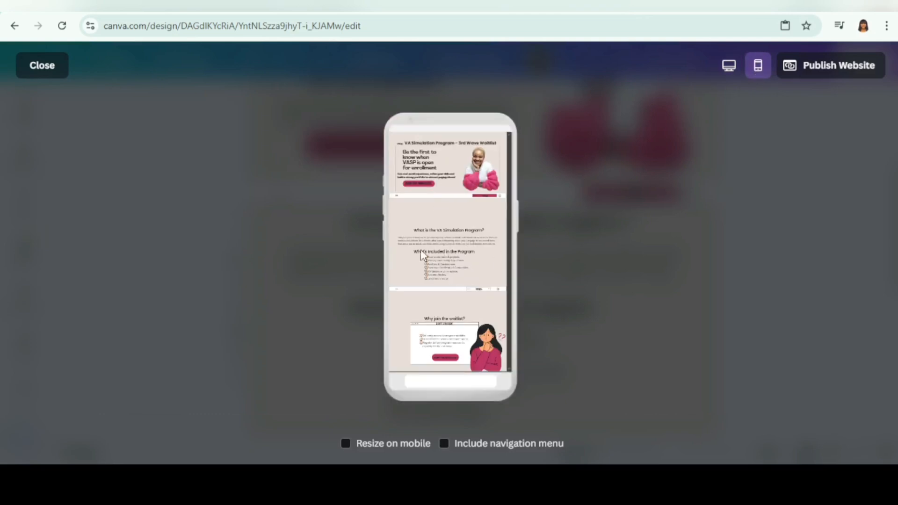
pyautogui.click(366, 445)
pyautogui.click(50, 68)
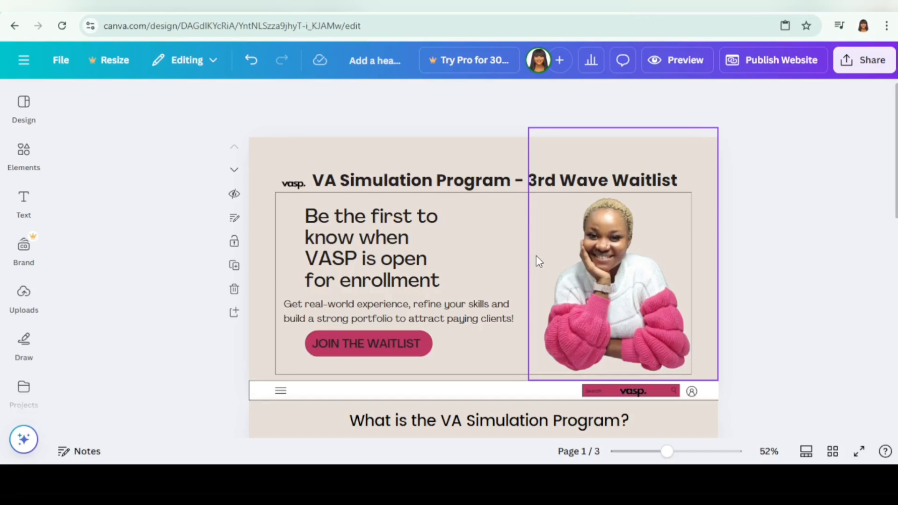
pyautogui.scroll(-5, 583, 274)
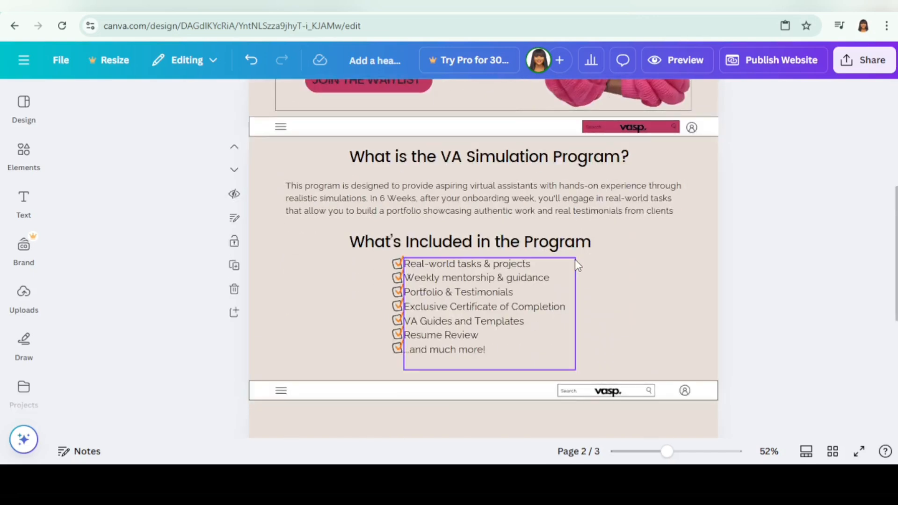
pyautogui.scroll(5, 486, 305)
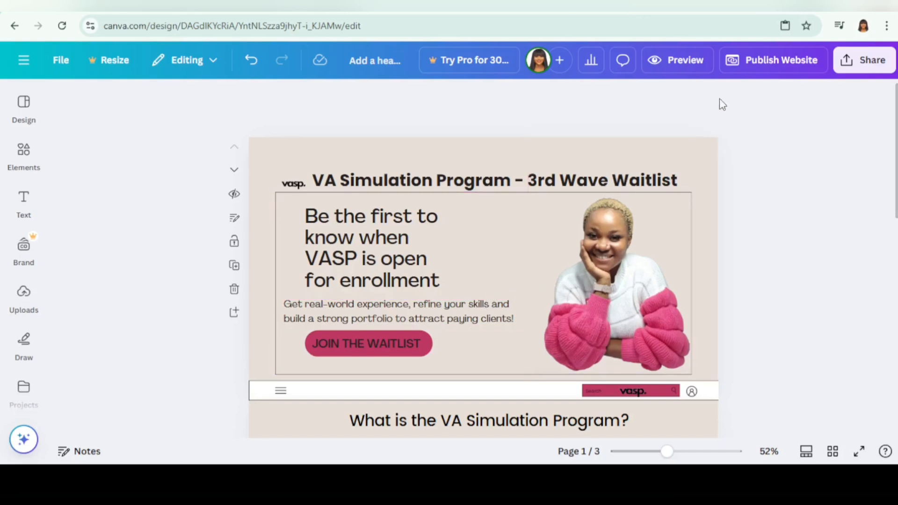
# - Open kit.com in a new browser tab and log in to the Kit account
pyautogui.hotkey('ctrl', 't')
pyautogui.write('kit.com')
pyautogui.press('Return')
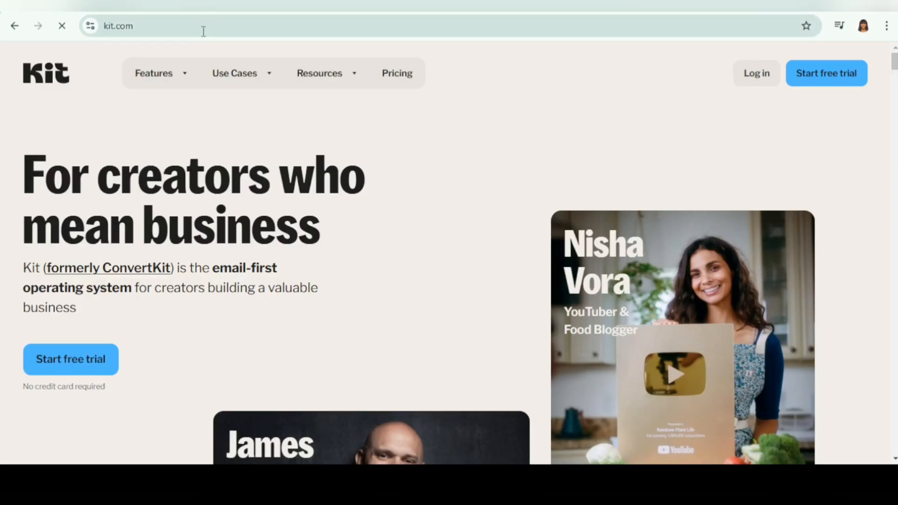
pyautogui.click(762, 76)
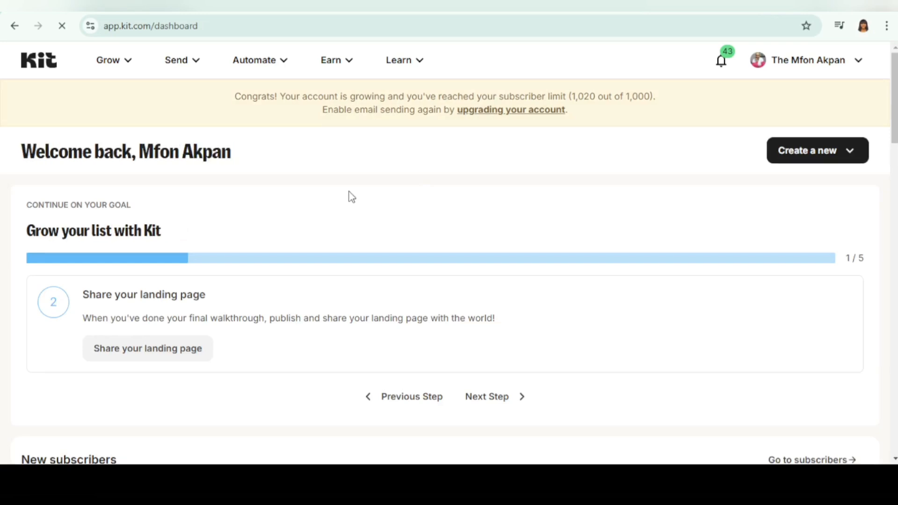
# - Go to Kit's Landing Pages & Forms and start creating a new landing page
pyautogui.scroll(-1, 349, 185)
pyautogui.scroll(1, 349, 183)
pyautogui.click(124, 64)
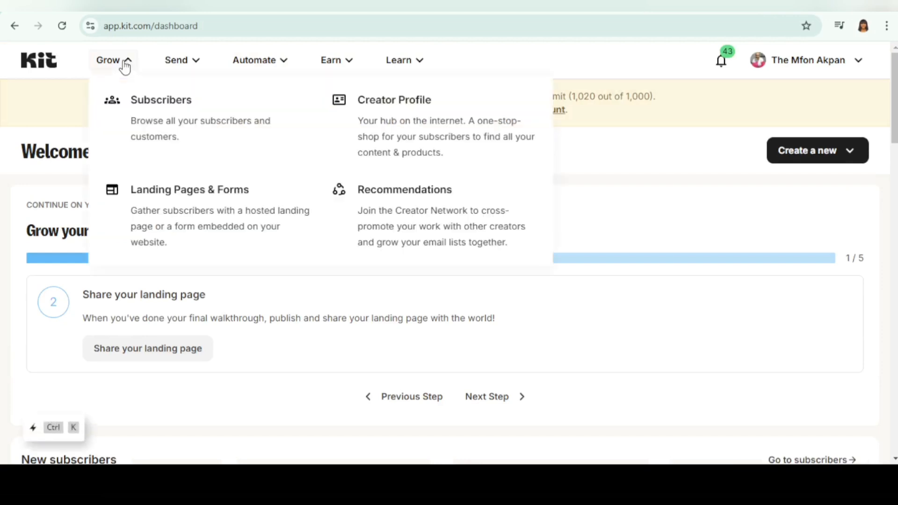
pyautogui.click(169, 200)
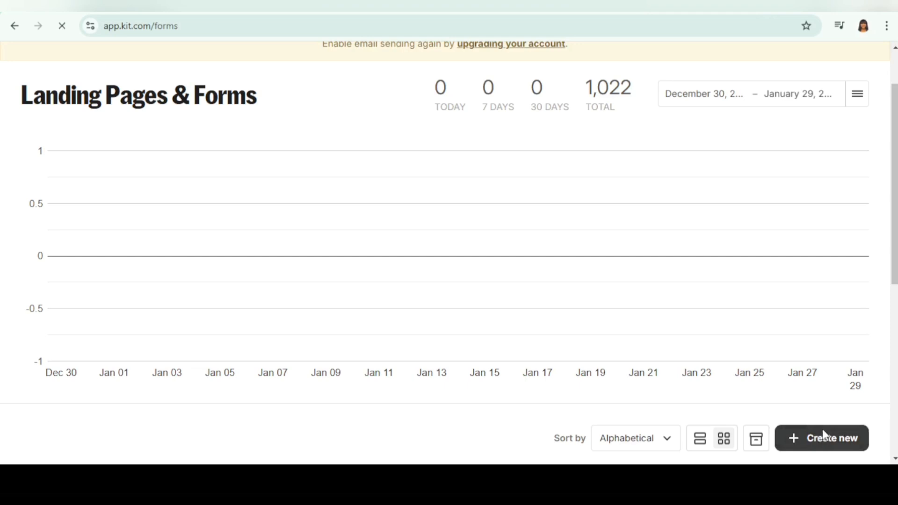
pyautogui.click(824, 434)
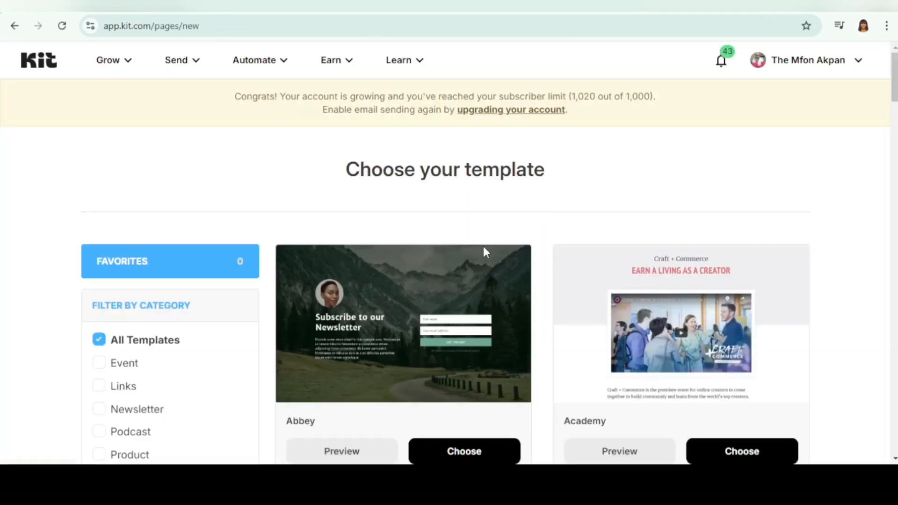
# - Filter the landing page templates by the Waitlist category and browse the matching designs
pyautogui.scroll(-4, 484, 248)
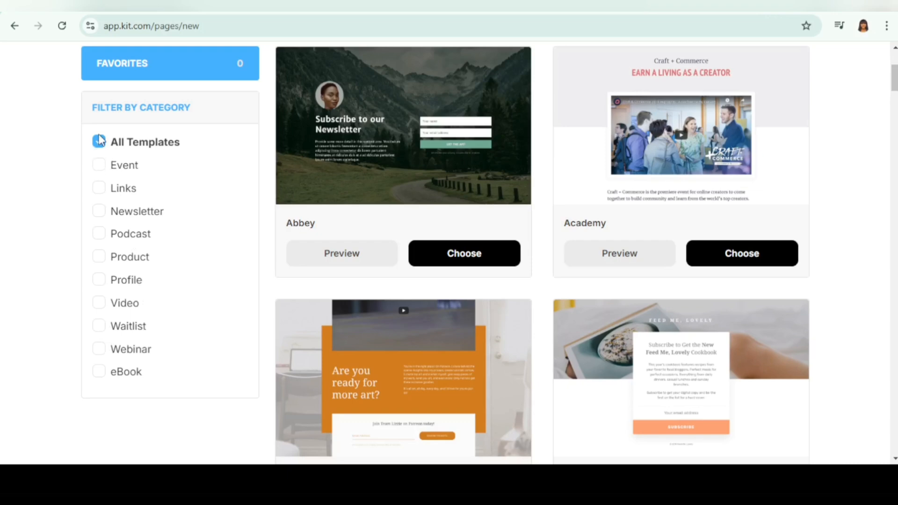
pyautogui.click(98, 328)
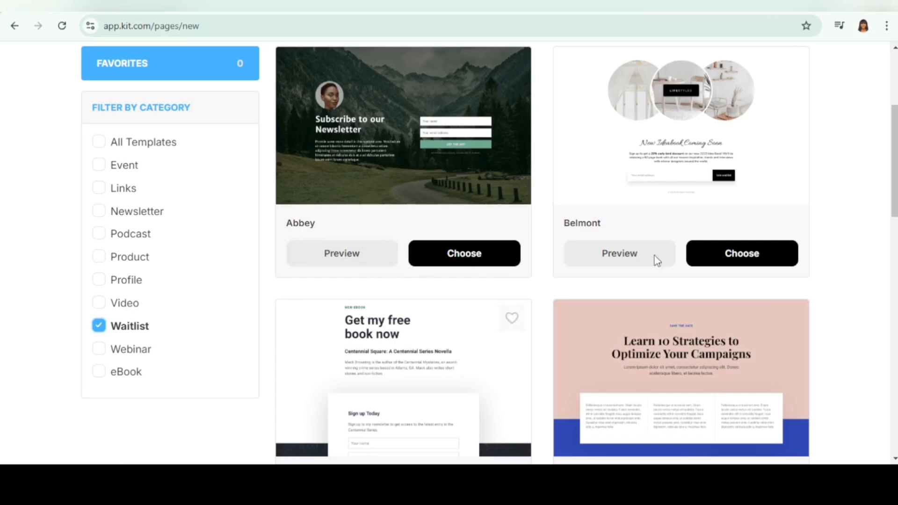
pyautogui.scroll(-4, 726, 276)
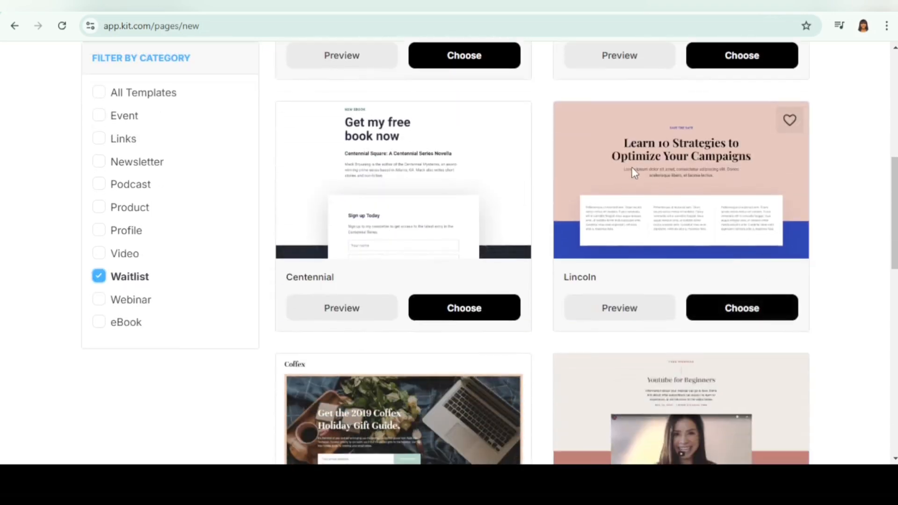
pyautogui.scroll(-5, 633, 173)
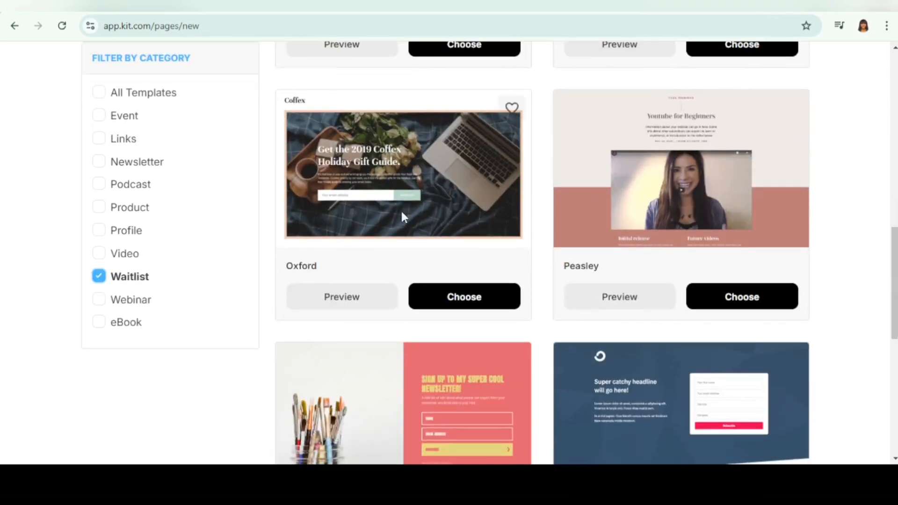
pyautogui.scroll(2, 758, 102)
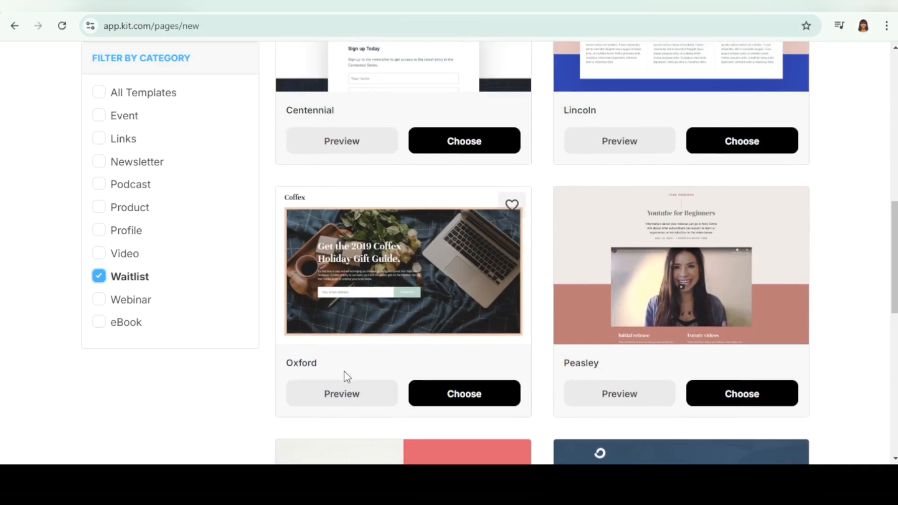
# - Preview the Oxford template from top to bottom and choose it for the new landing page
pyautogui.click(333, 393)
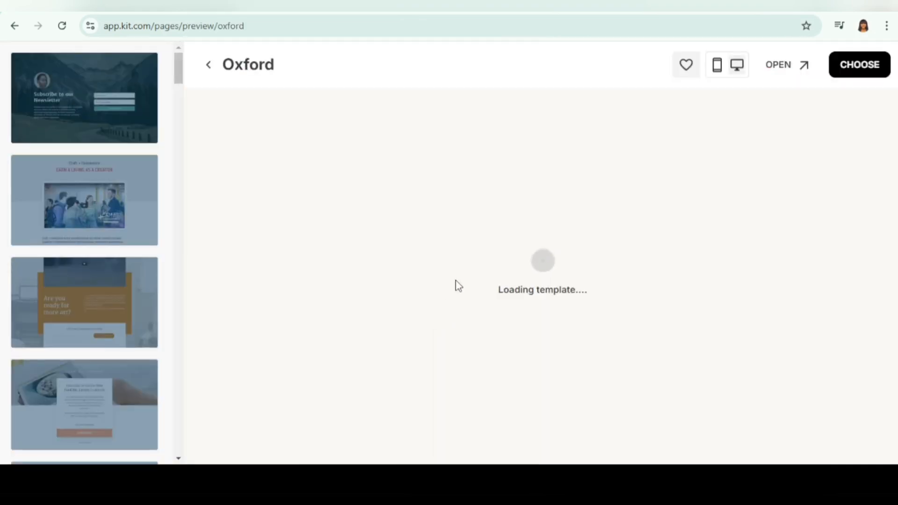
pyautogui.scroll(-3, 684, 246)
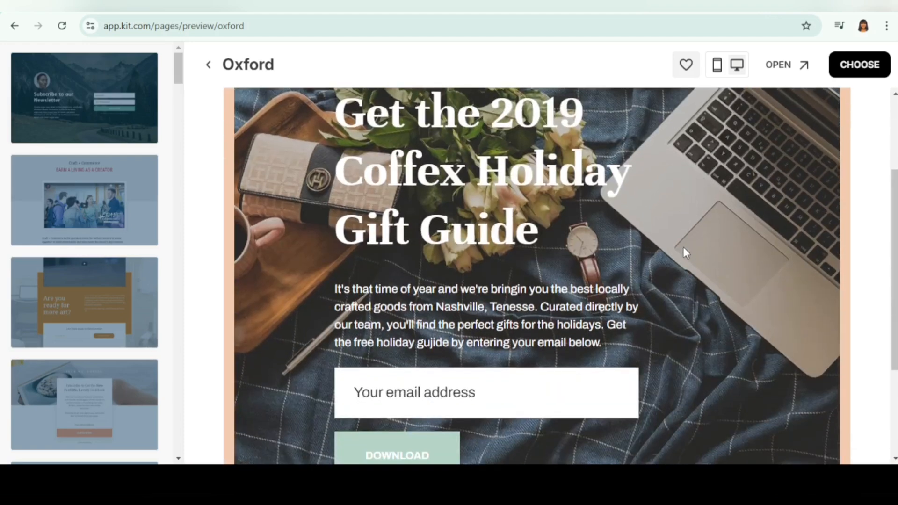
pyautogui.scroll(-3, 675, 237)
pyautogui.scroll(4, 675, 237)
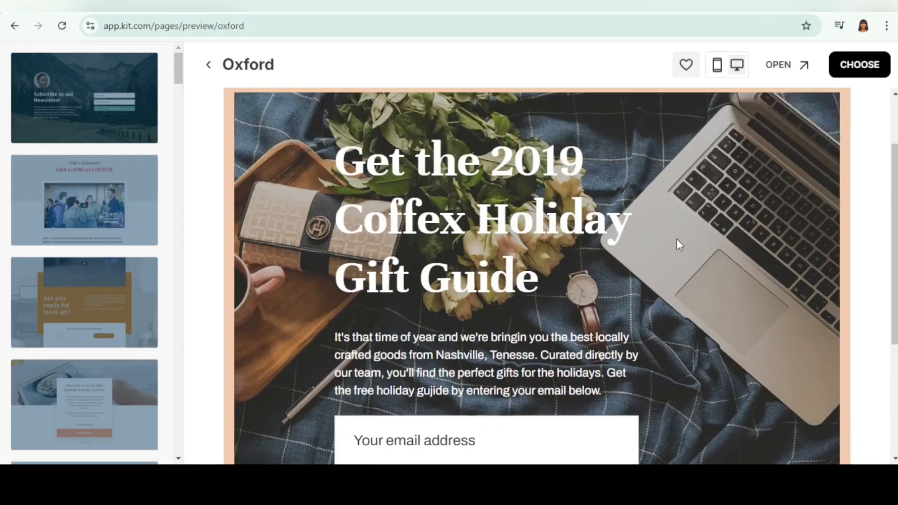
pyautogui.scroll(2, 677, 239)
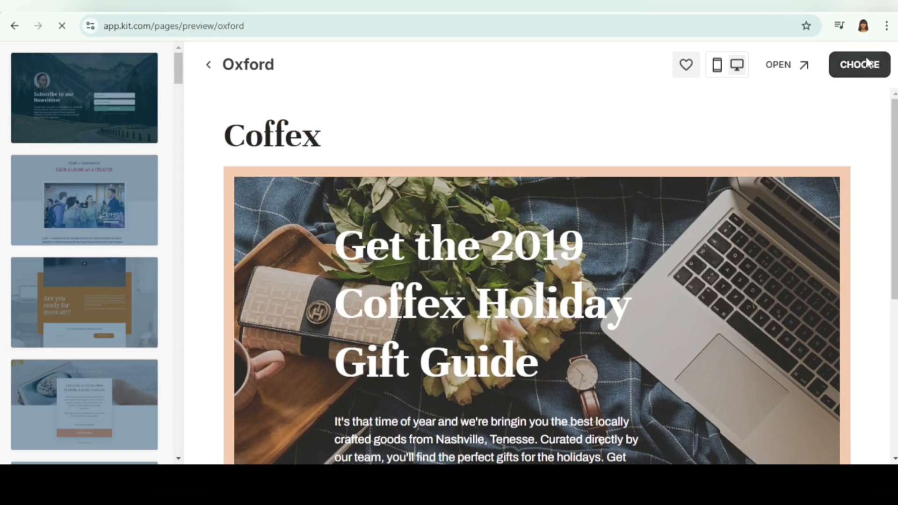
pyautogui.click(865, 63)
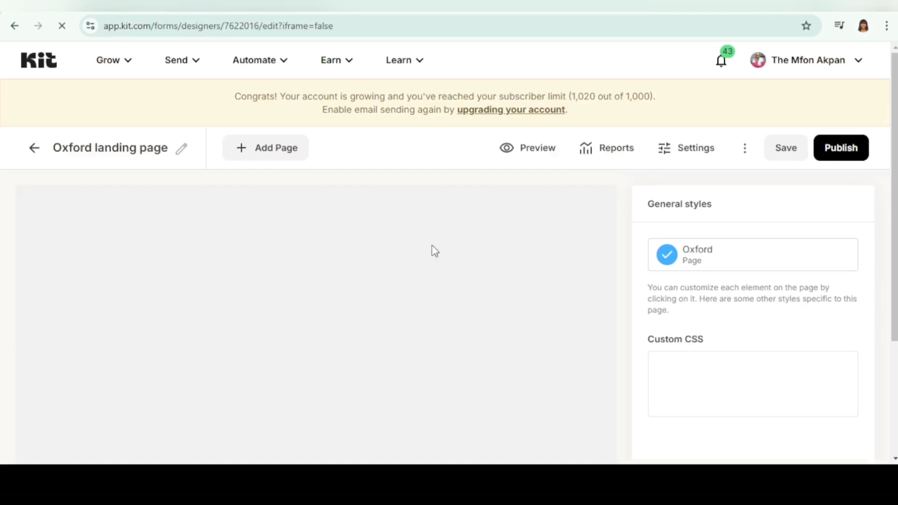
# - Replace the Coffex title in Kit with "VA Simulation Program - 3rd Wave Waitlist", copied from the heading of the Canva design
pyautogui.scroll(-5, 405, 317)
pyautogui.scroll(5, 406, 316)
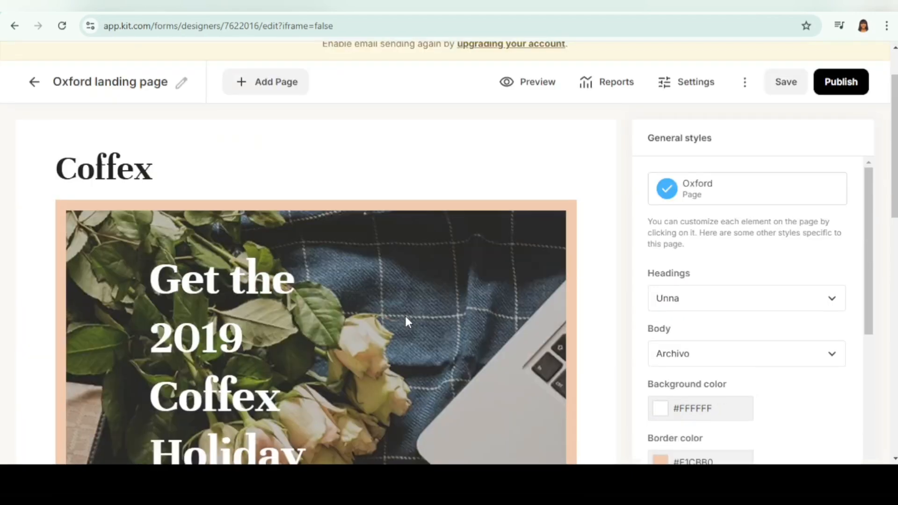
pyautogui.scroll(-4, 402, 316)
pyautogui.scroll(5, 310, 314)
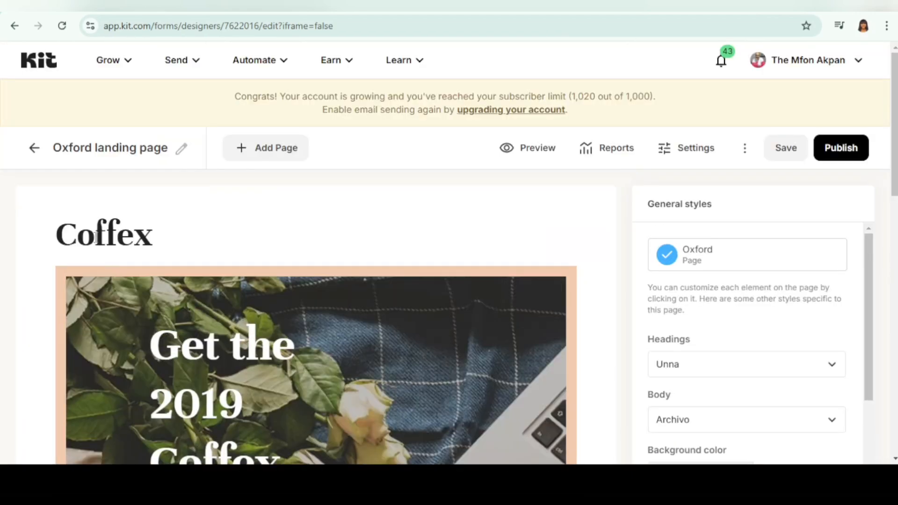
pyautogui.click(135, 232)
pyautogui.moveTo(153, 234); pyautogui.dragTo(25, 268)
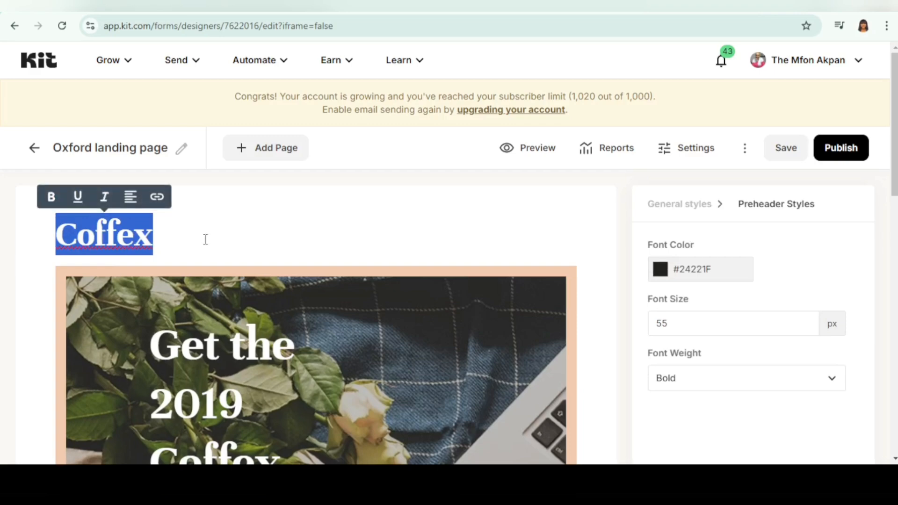
pyautogui.click(561, 6)
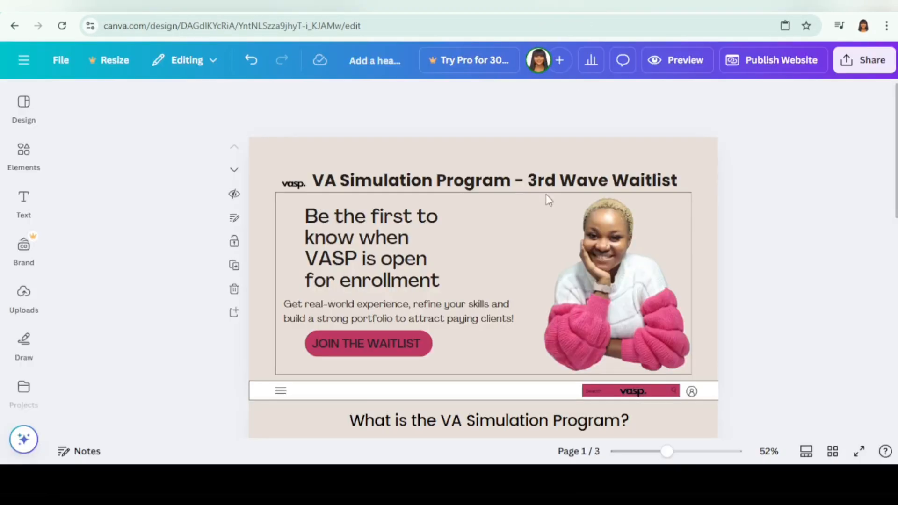
pyautogui.click(458, 172)
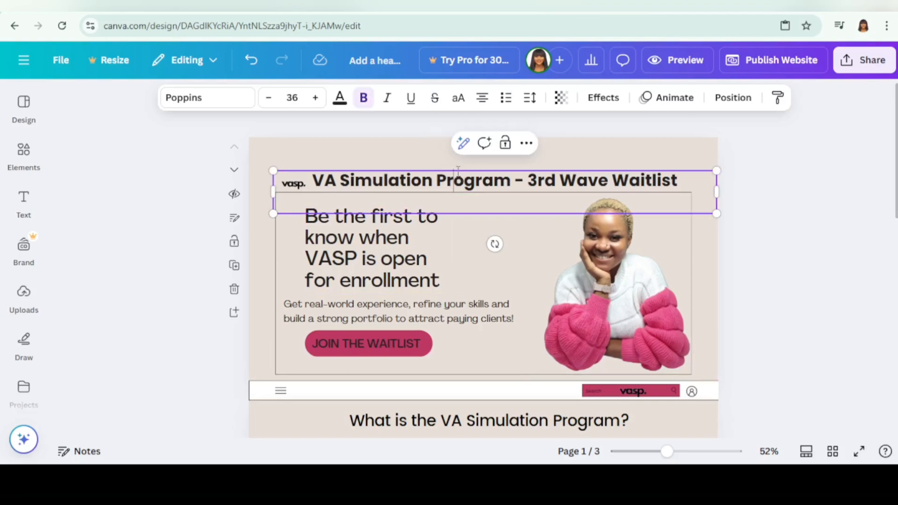
pyautogui.doubleClick(458, 173)
pyautogui.hotkey('ctrl', 'c')
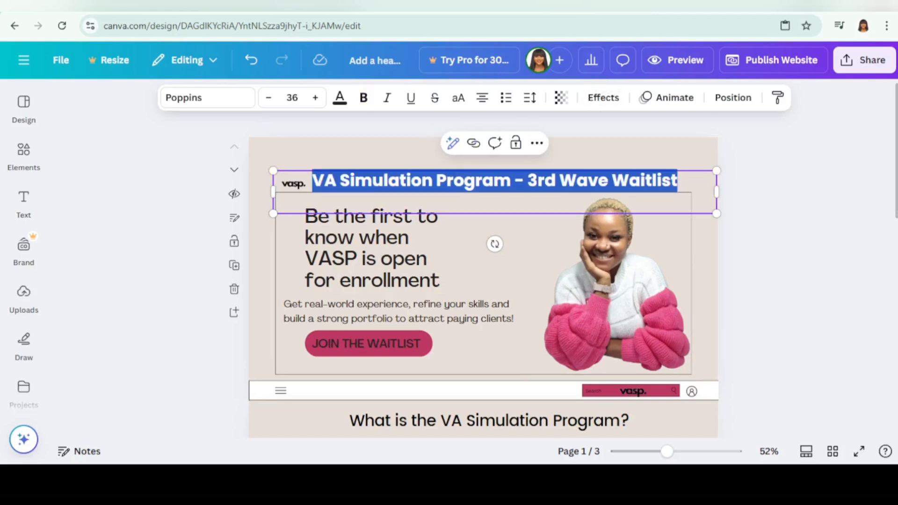
pyautogui.click(614, 7)
pyautogui.hotkey('ctrl', 'v')
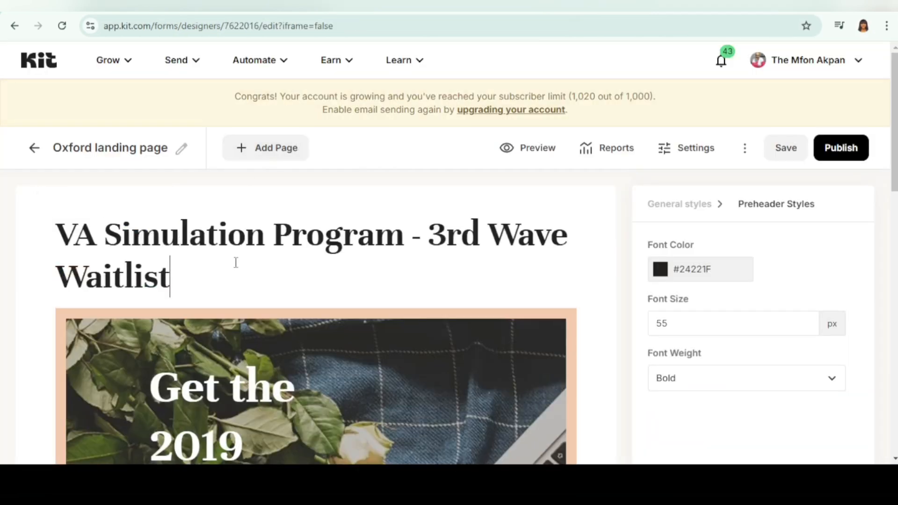
# - Examine the landing page's hero headline, background image, intro text and signup form to see which parts need customizing
pyautogui.scroll(-3, 280, 336)
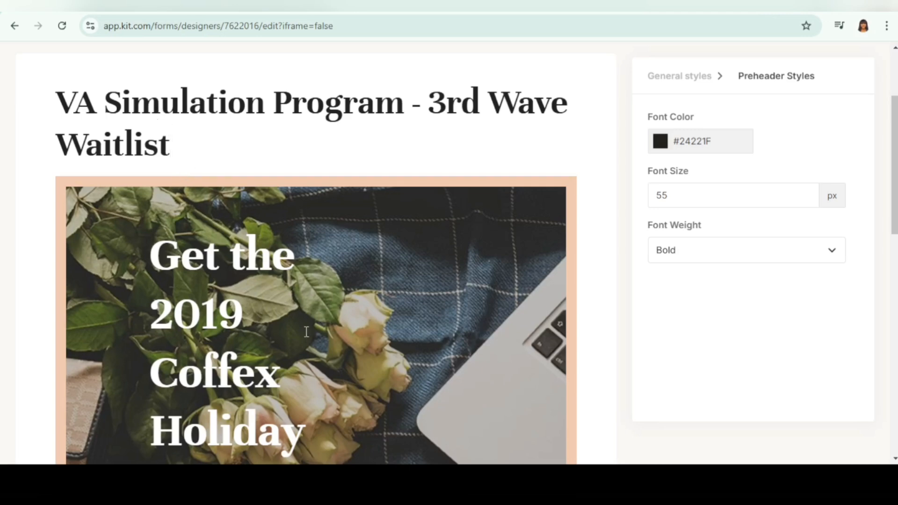
pyautogui.scroll(-3, 302, 255)
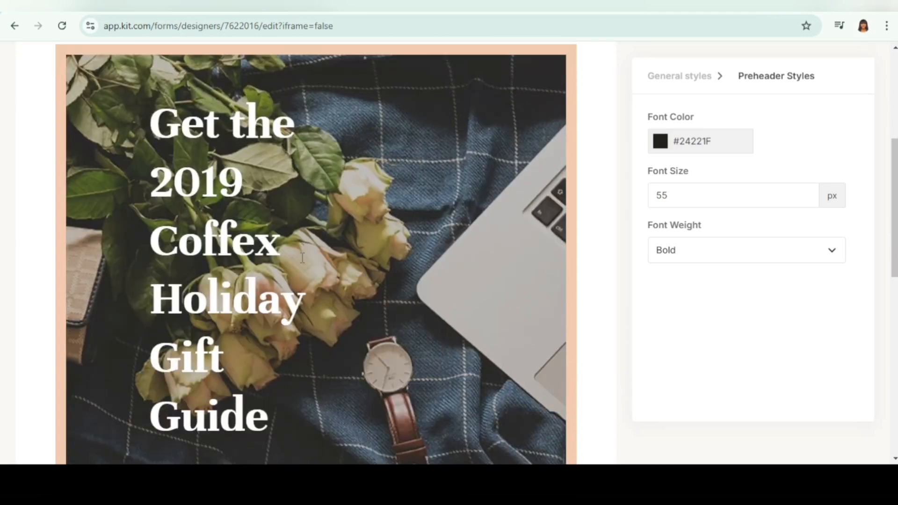
pyautogui.scroll(5, 302, 258)
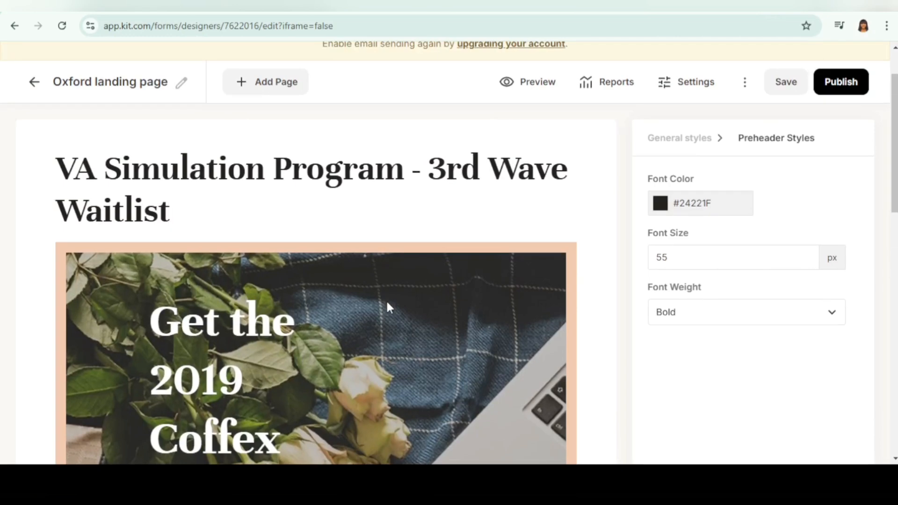
pyautogui.scroll(-5, 387, 303)
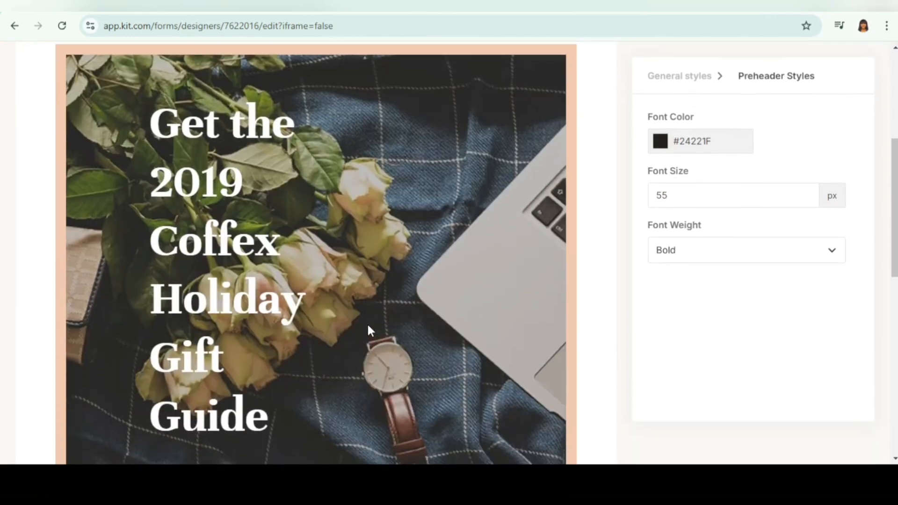
pyautogui.scroll(3, 367, 322)
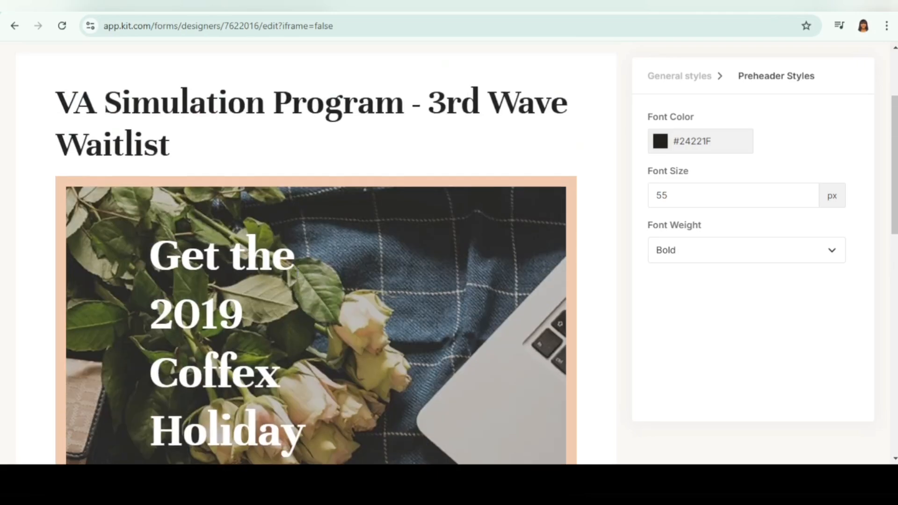
pyautogui.scroll(-2, 289, 293)
pyautogui.scroll(-8, 289, 293)
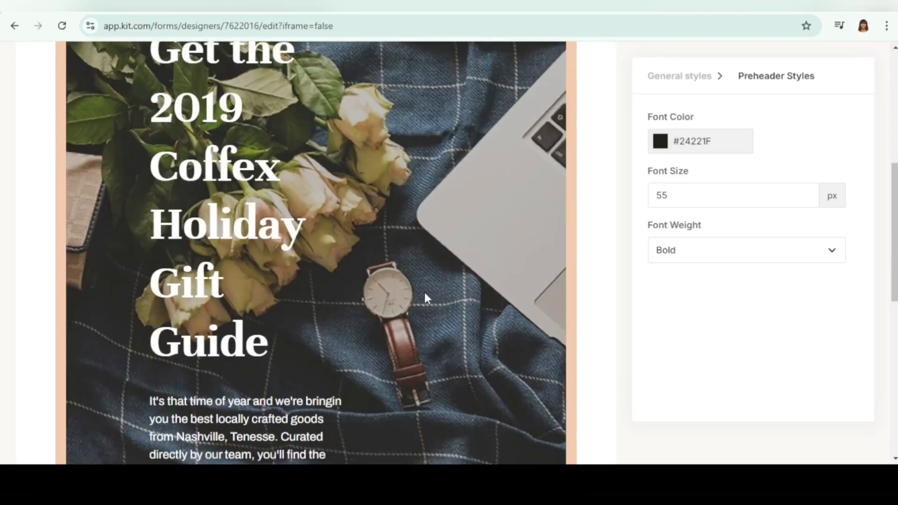
pyautogui.scroll(4, 279, 261)
pyautogui.scroll(4, 278, 260)
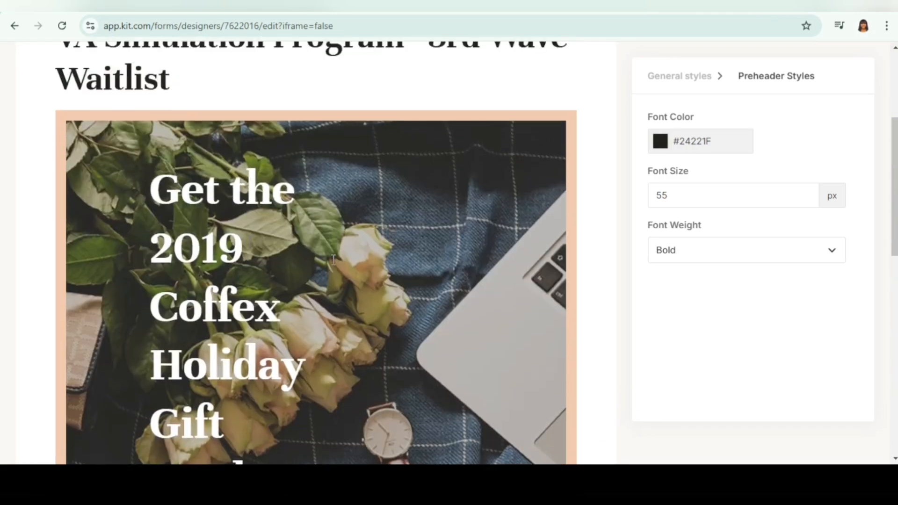
pyautogui.scroll(-1, 210, 244)
pyautogui.click(202, 241)
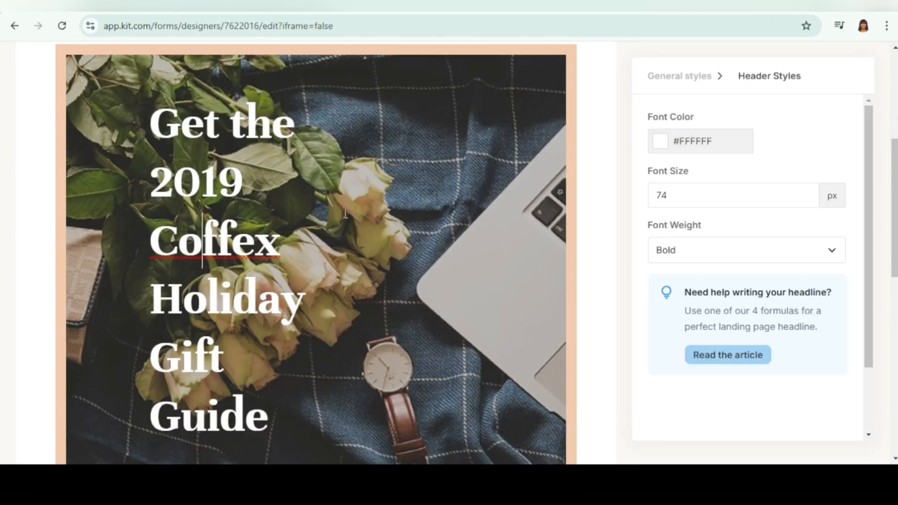
pyautogui.scroll(-3, 343, 213)
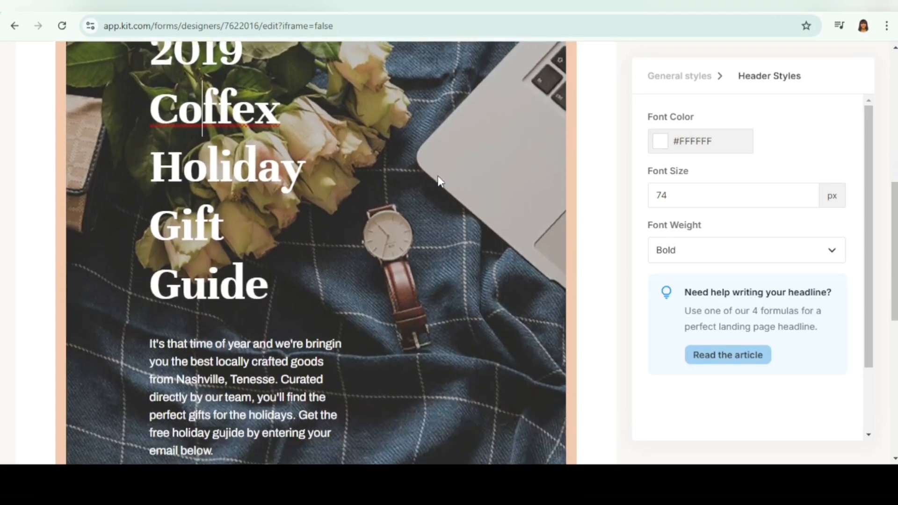
pyautogui.scroll(-7, 433, 204)
pyautogui.scroll(-2, 360, 327)
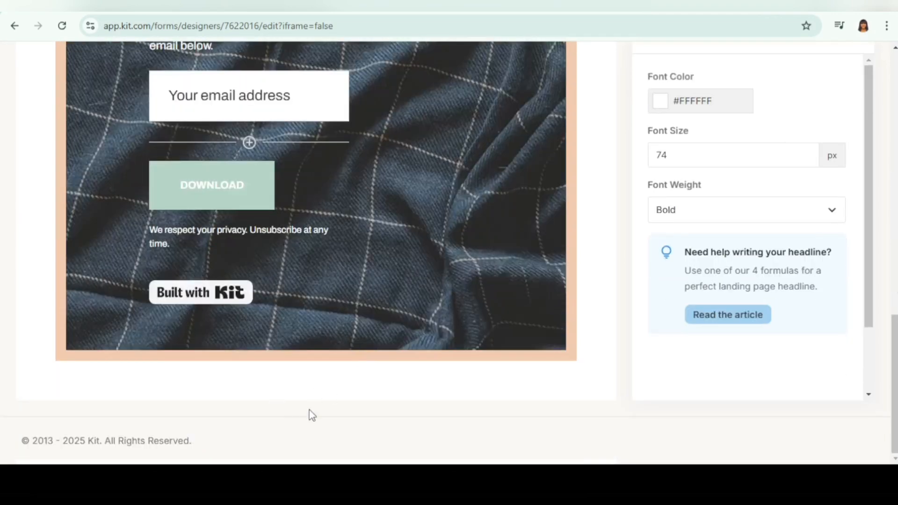
pyautogui.scroll(9, 395, 268)
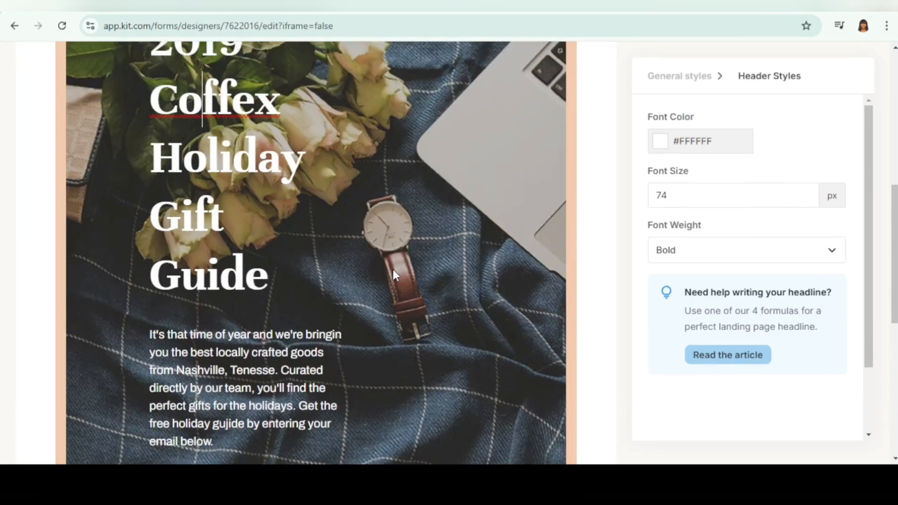
pyautogui.scroll(4, 393, 270)
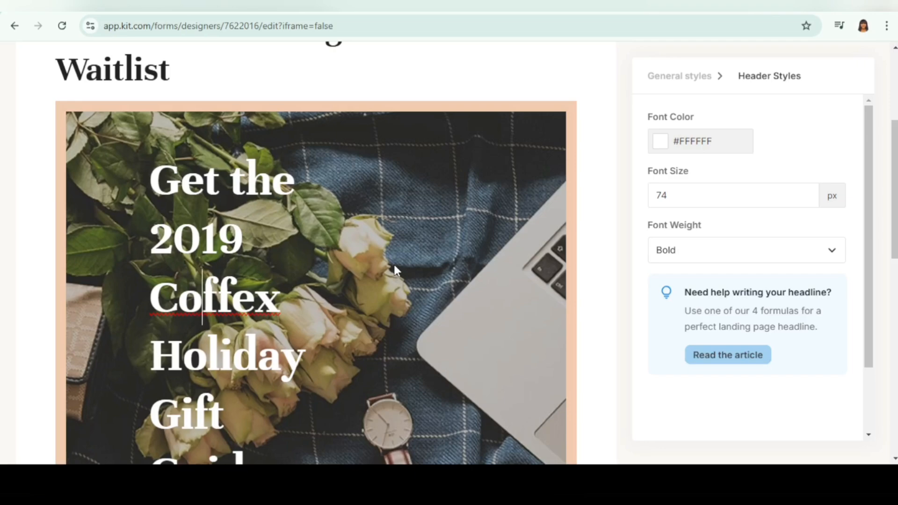
pyautogui.scroll(-3, 394, 266)
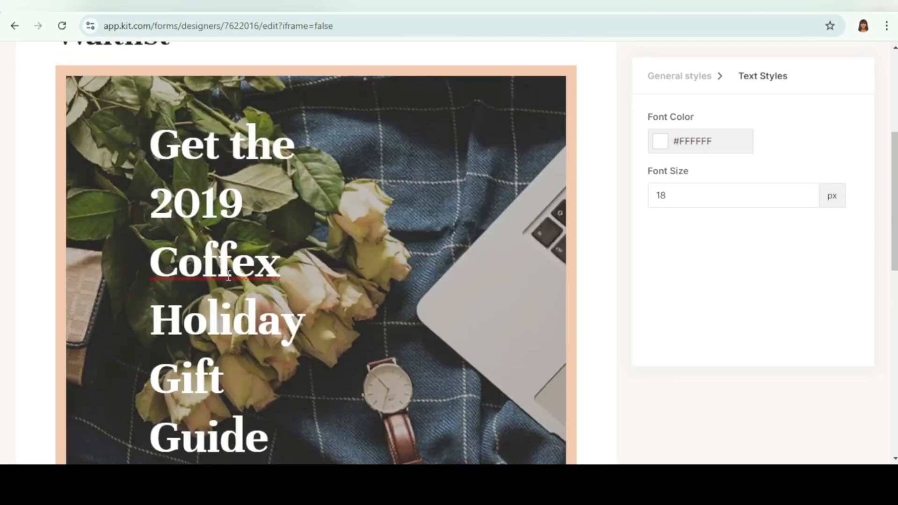
# - Add a required First Name custom field to the signup form and place it above the email address field
pyautogui.scroll(-7, 229, 276)
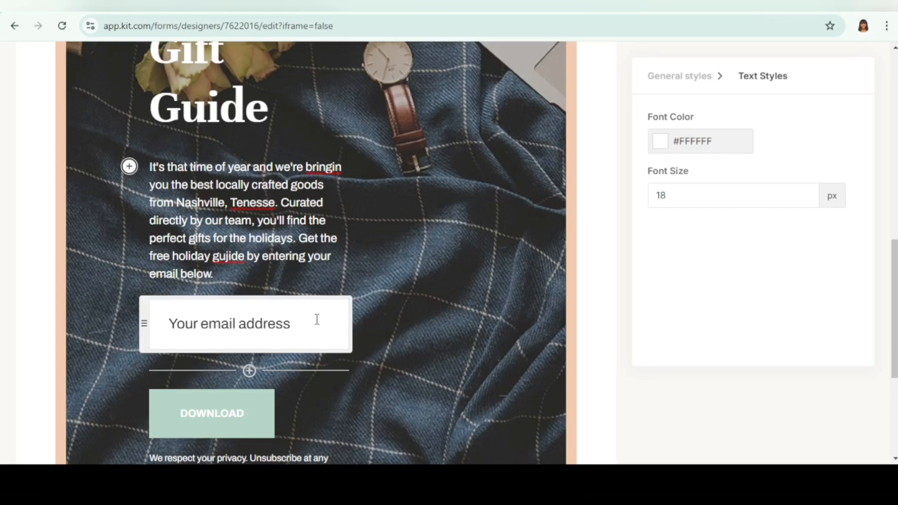
pyautogui.click(252, 374)
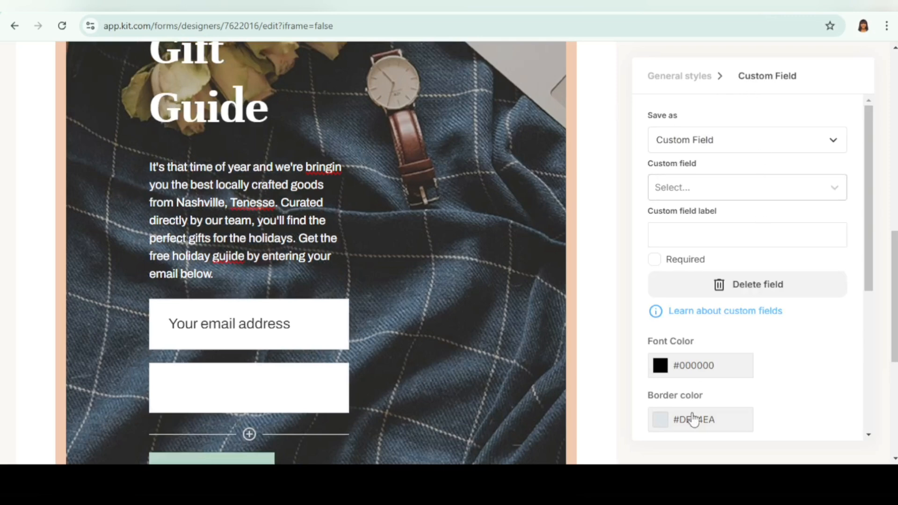
pyautogui.click(728, 199)
pyautogui.click(712, 223)
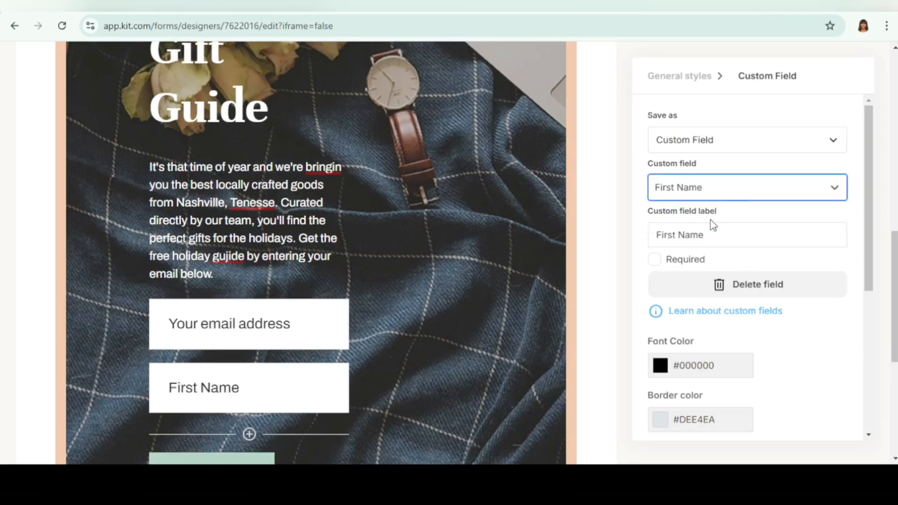
pyautogui.click(654, 260)
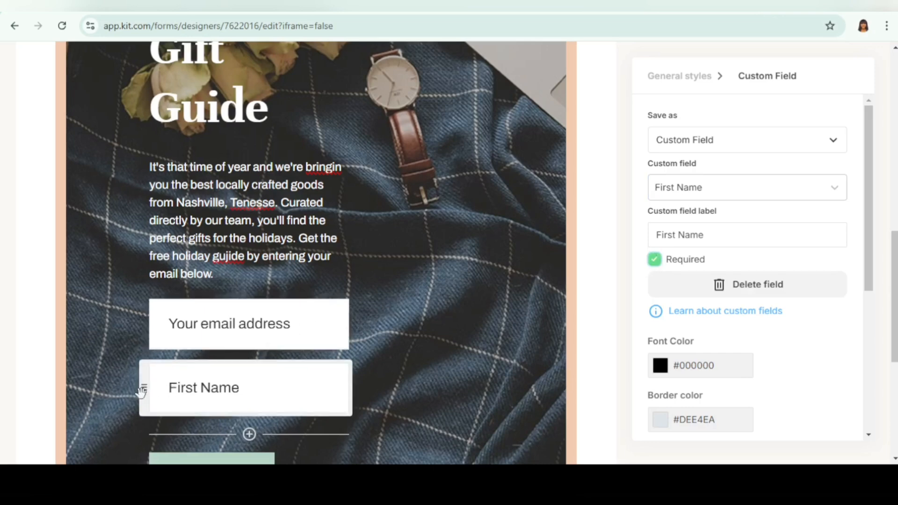
pyautogui.moveTo(134, 374); pyautogui.dragTo(143, 328)
# - Change the signup form's DOWNLOAD button text to "JOIN THE WAITLIST"
pyautogui.scroll(-4, 400, 313)
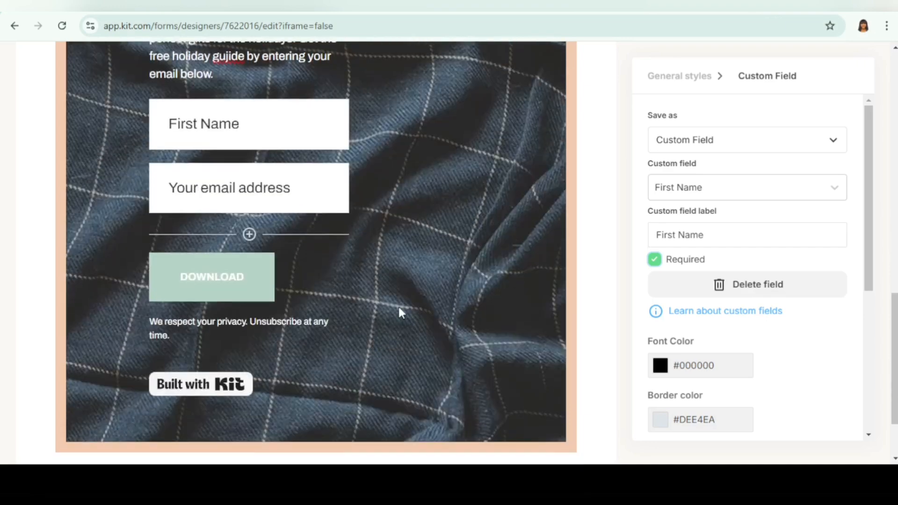
pyautogui.click(209, 281)
pyautogui.doubleClick(241, 281)
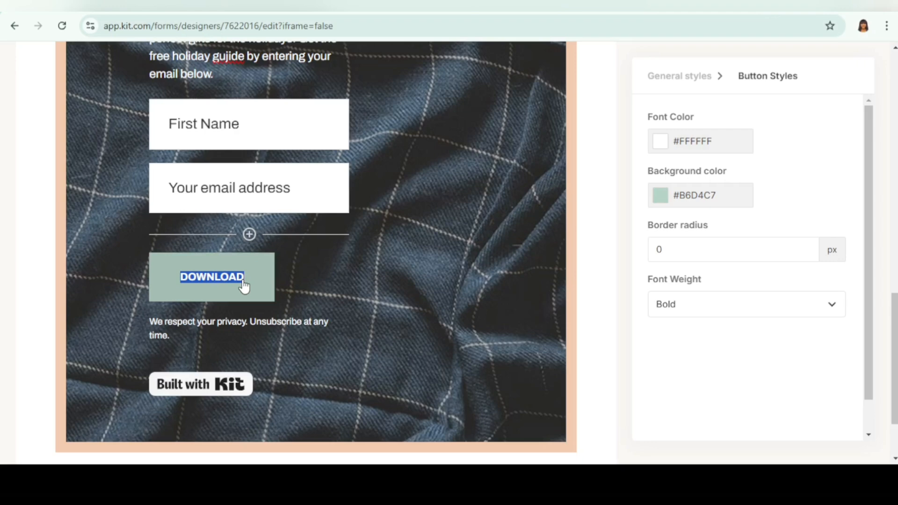
pyautogui.write('JOI')
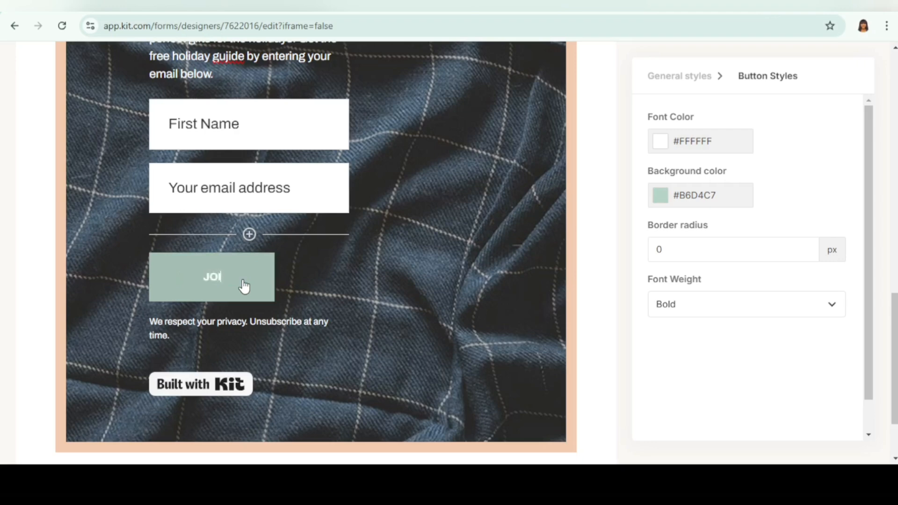
pyautogui.write('N THE WAITLIST')
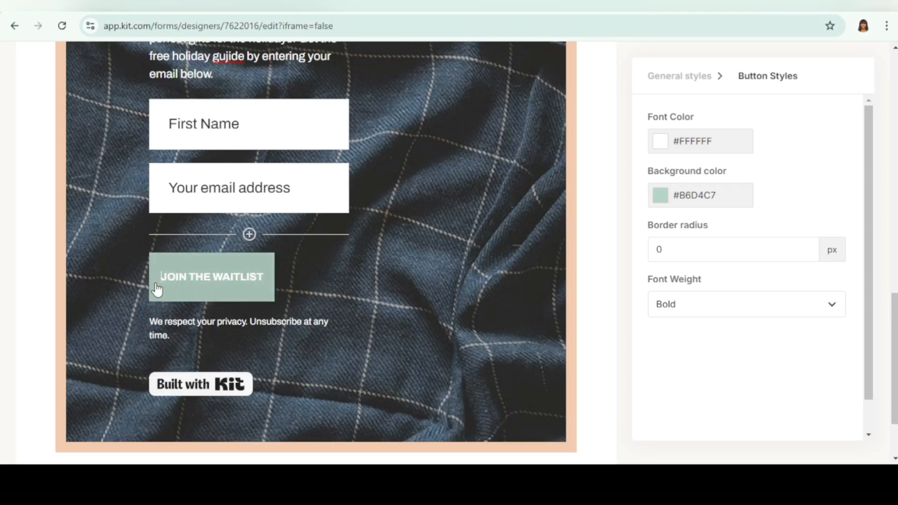
pyautogui.moveTo(158, 287); pyautogui.dragTo(268, 283)
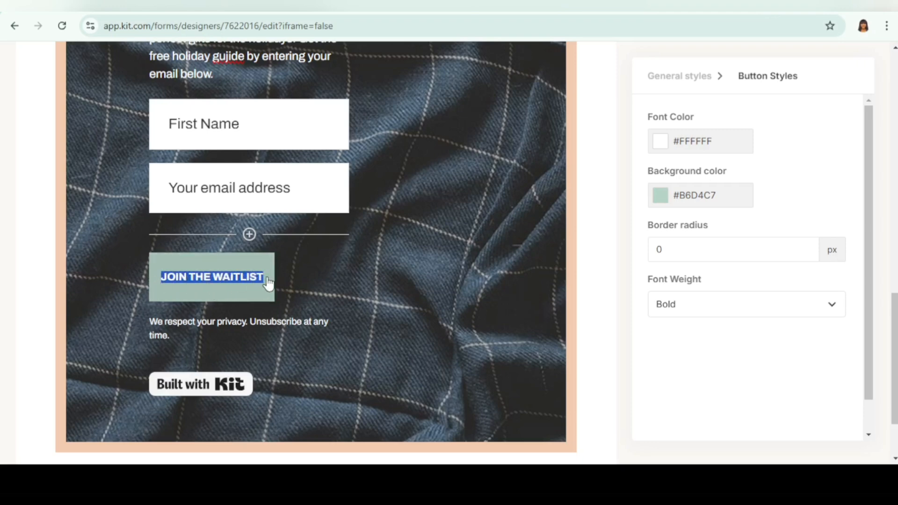
pyautogui.click(214, 275)
# - Save the landing page and review its full layout in preview mode
pyautogui.scroll(3, 314, 408)
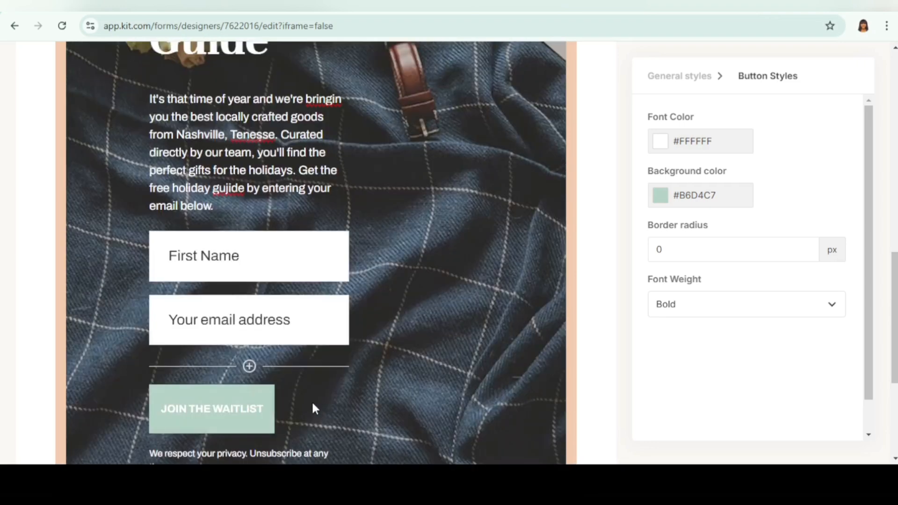
pyautogui.scroll(10, 317, 399)
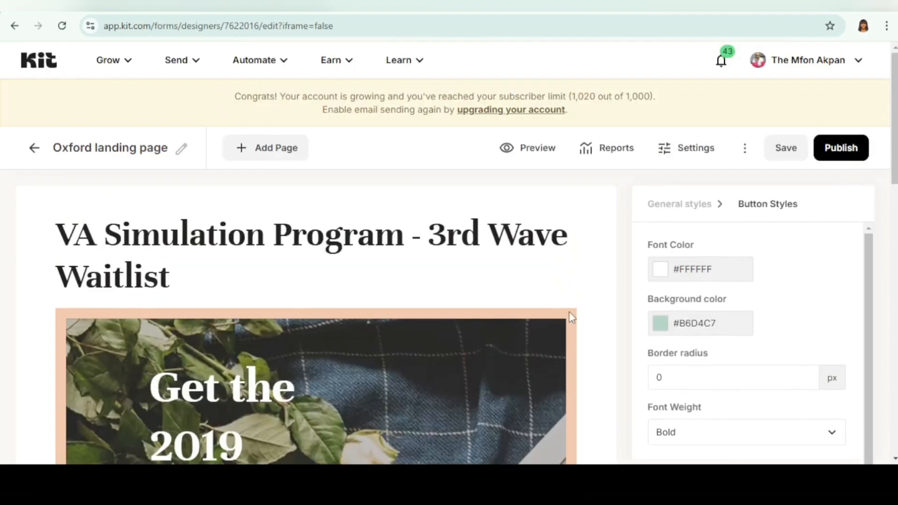
pyautogui.scroll(-4, 473, 375)
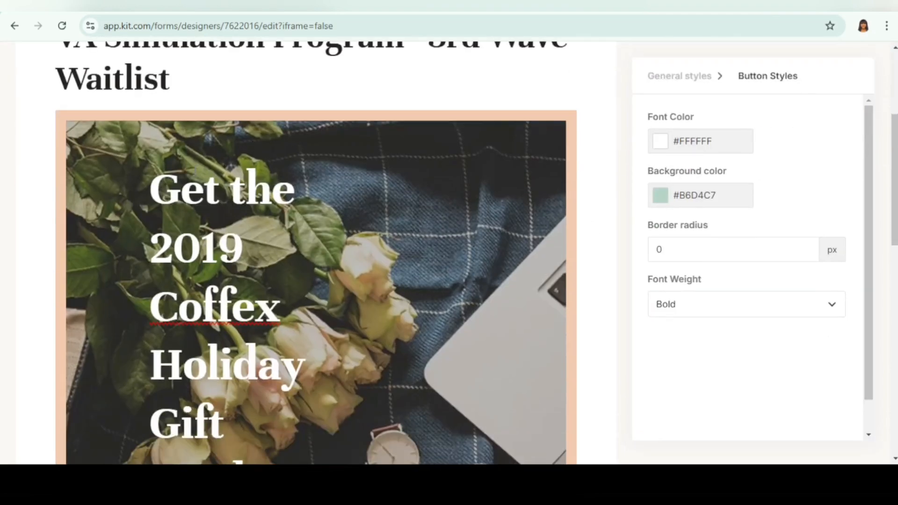
pyautogui.scroll(-10, 331, 444)
pyautogui.scroll(14, 403, 397)
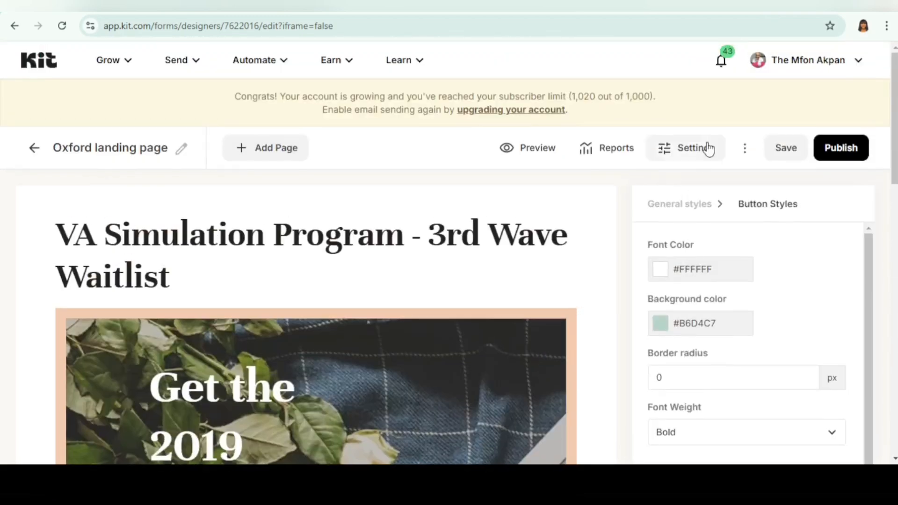
pyautogui.click(786, 149)
pyautogui.click(519, 154)
pyautogui.scroll(-2, 522, 200)
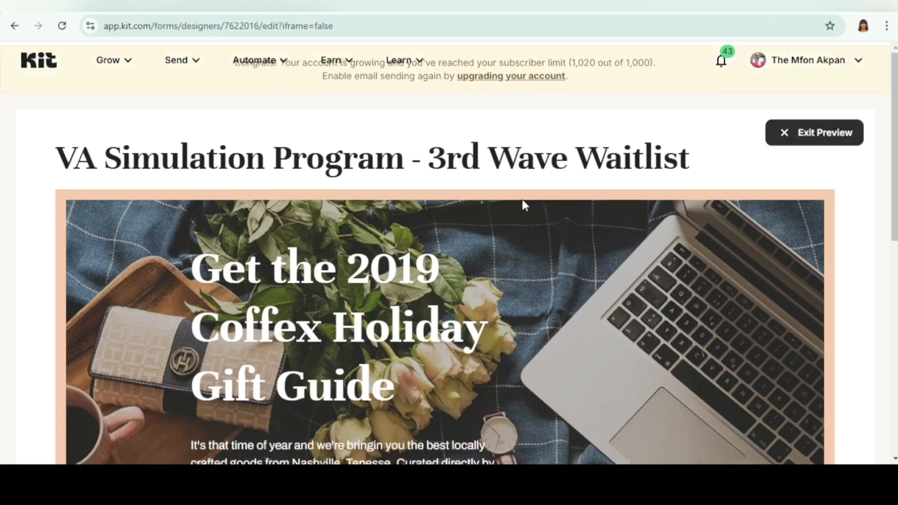
pyautogui.scroll(-10, 575, 232)
pyautogui.scroll(8, 574, 232)
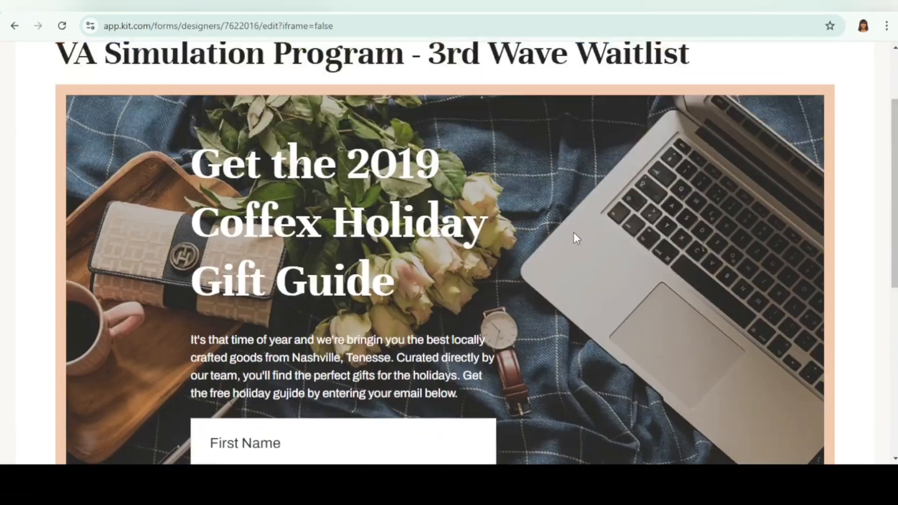
# - Exit the preview and set the landing page to redirect new subscribers to an external page at the copied Google Drive file link
pyautogui.scroll(3, 576, 238)
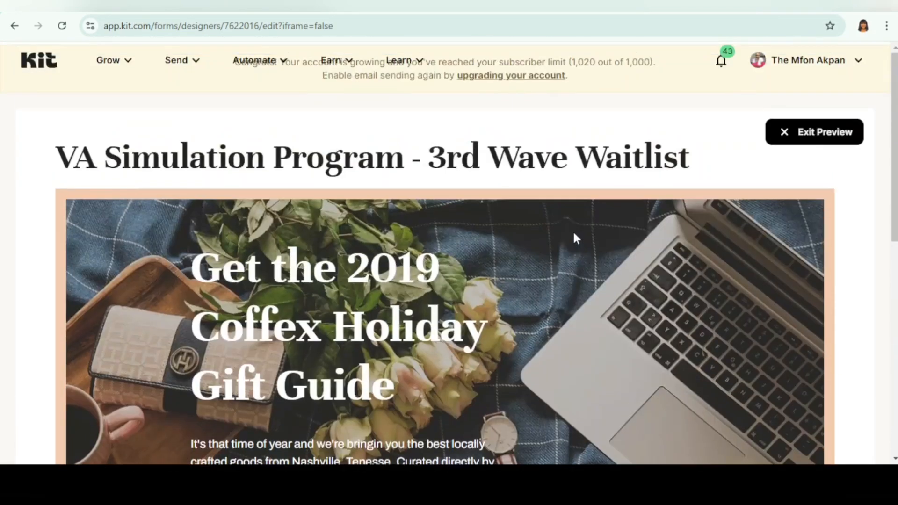
pyautogui.click(804, 140)
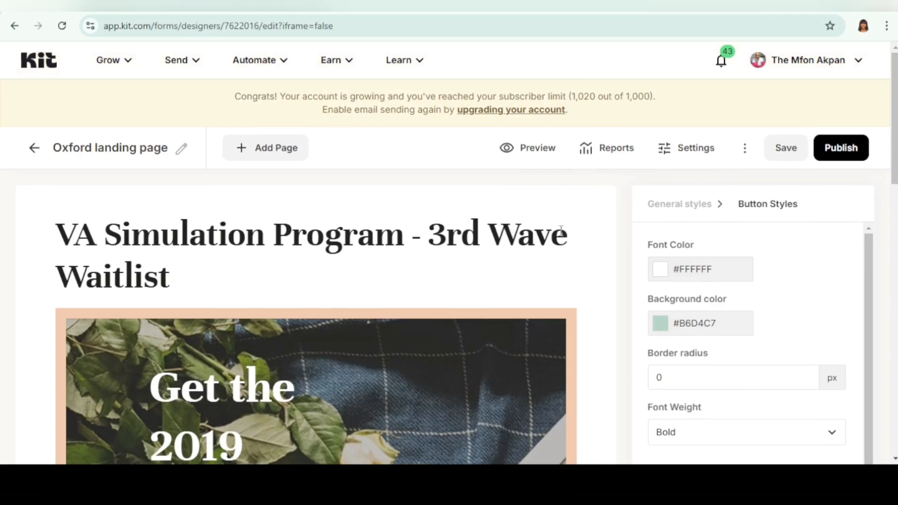
pyautogui.click(690, 151)
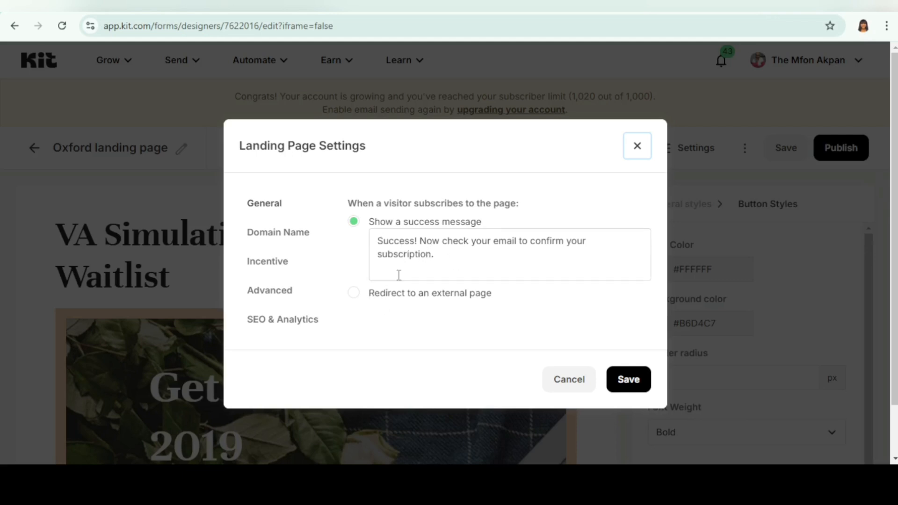
pyautogui.click(355, 302)
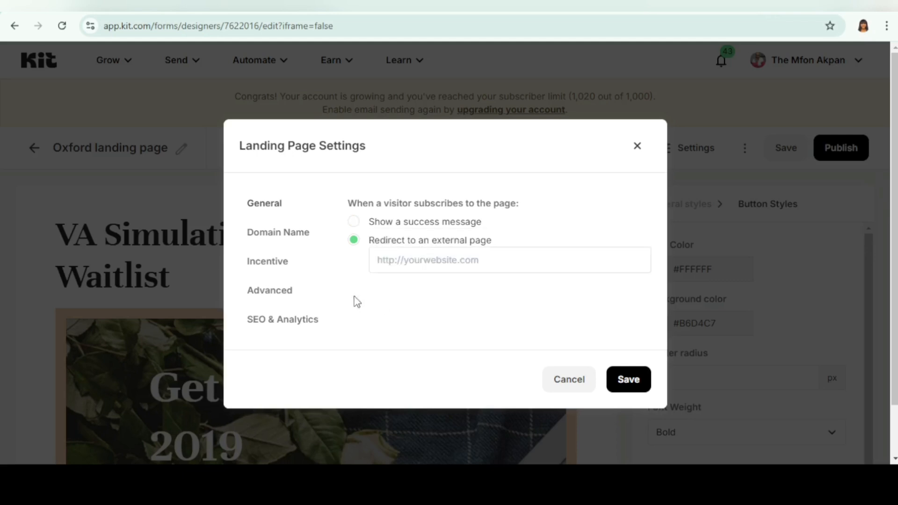
pyautogui.click(399, 260)
pyautogui.hotkey('ctrl', 'v')
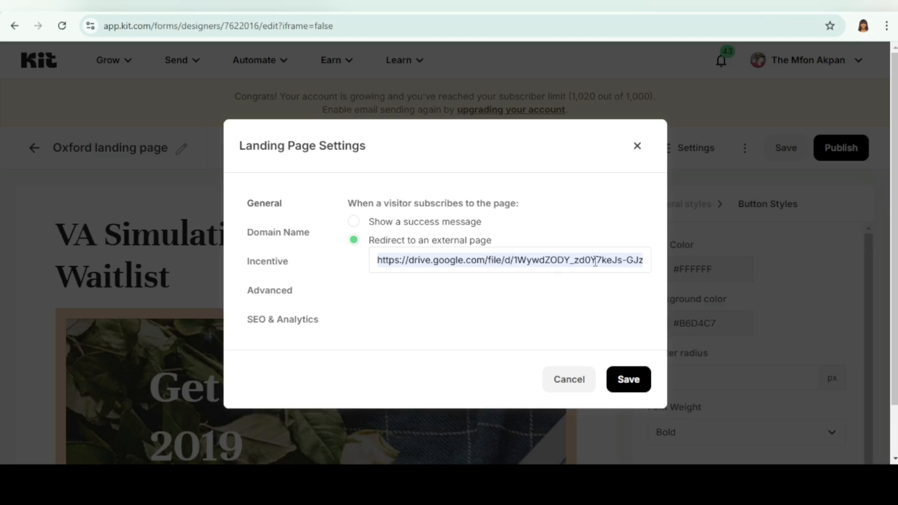
pyautogui.click(623, 384)
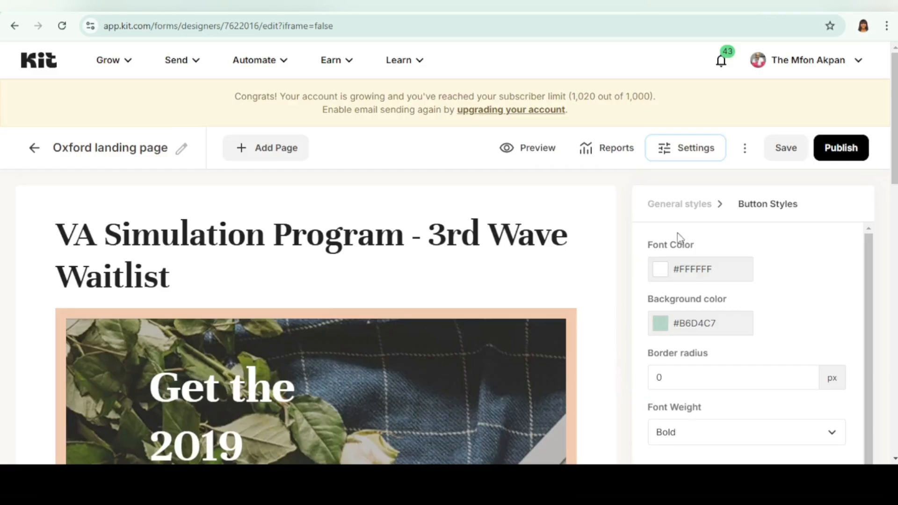
# - Save and publish the landing page, and open its shareable URL in a new browser tab
pyautogui.click(786, 155)
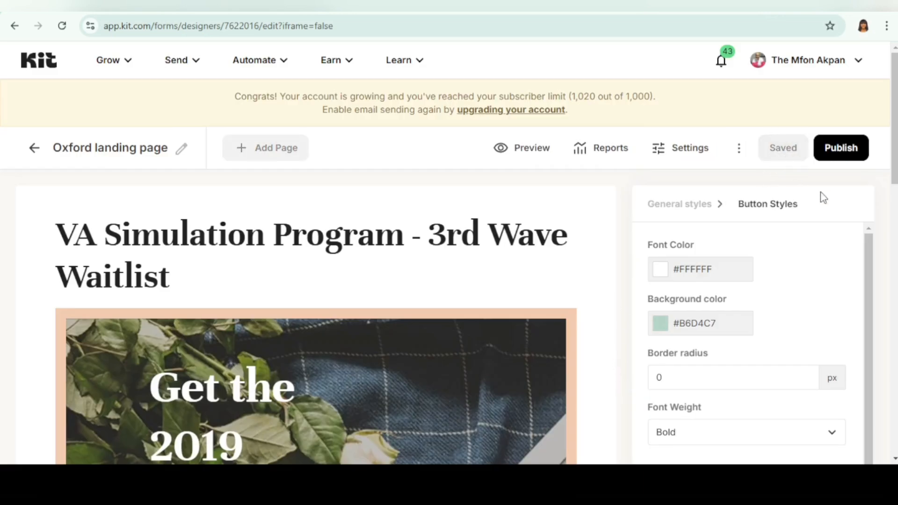
pyautogui.click(838, 147)
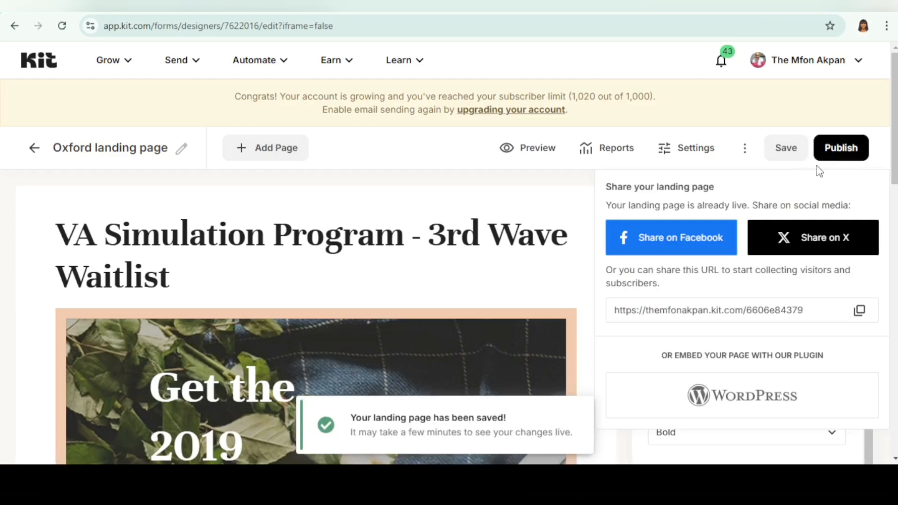
pyautogui.click(860, 311)
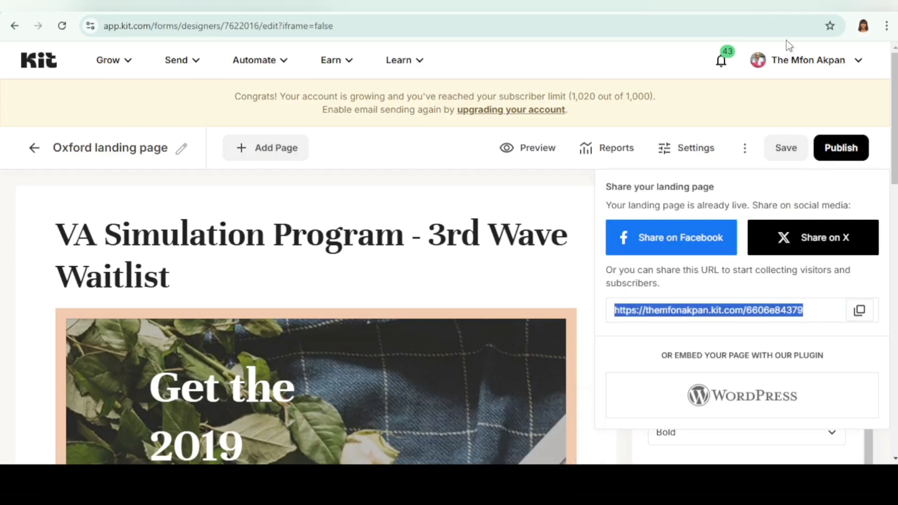
pyautogui.hotkey('ctrl', 't')
pyautogui.hotkey('ctrl', 'v')
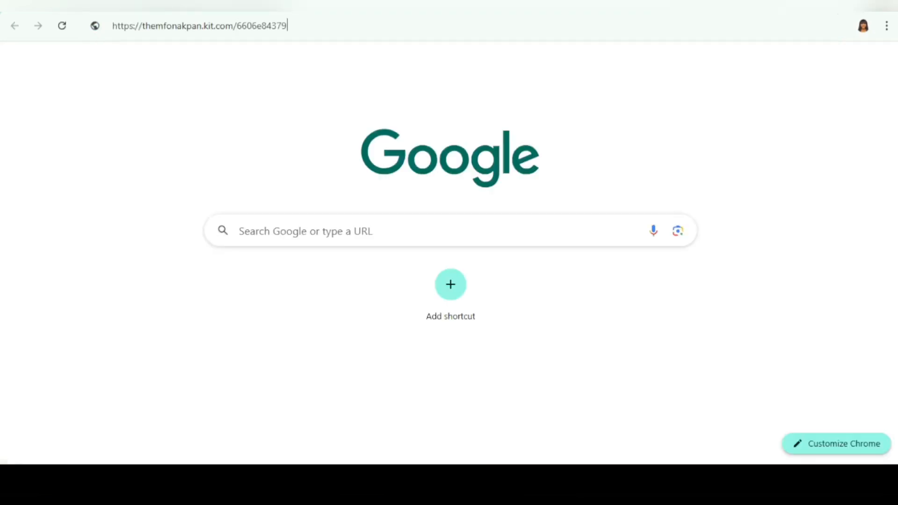
pyautogui.press('Return')
# - Test the live signup form by filling in a first name and email address and joining the waitlist
pyautogui.scroll(-10, 420, 231)
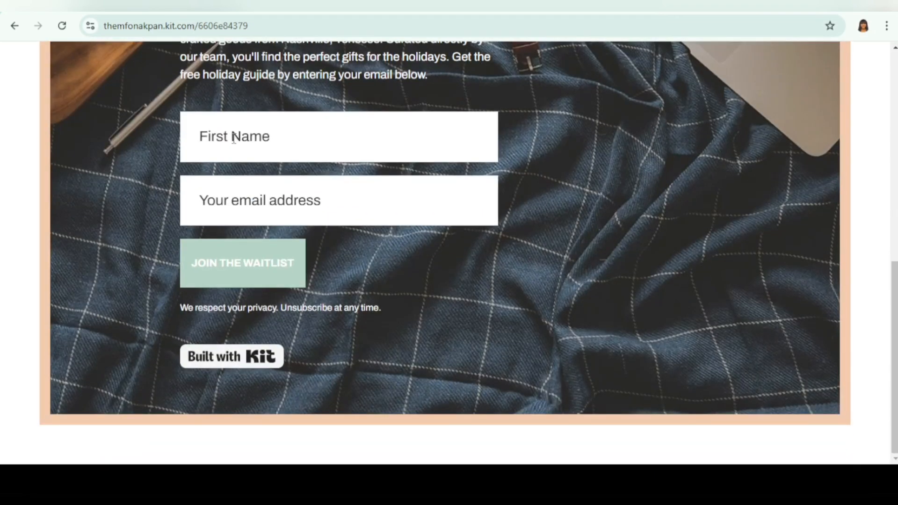
pyautogui.click(285, 195)
pyautogui.click(285, 195)
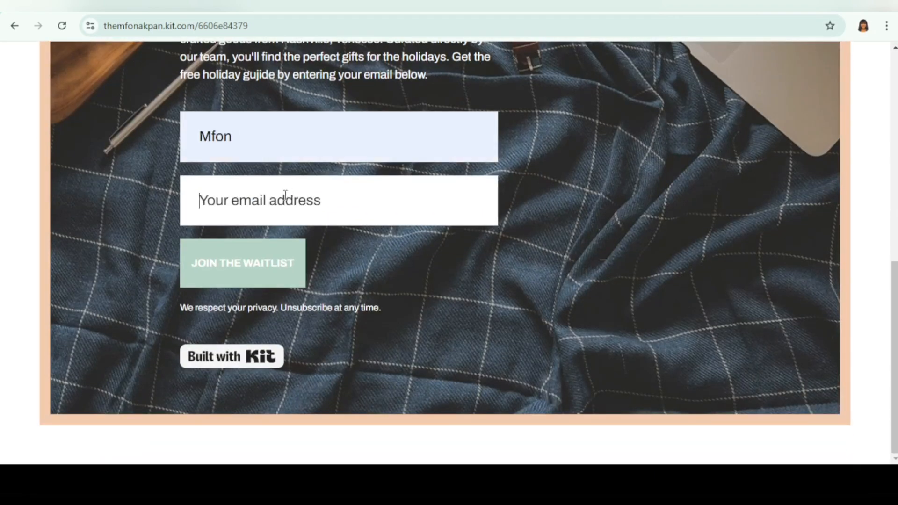
pyautogui.click(294, 237)
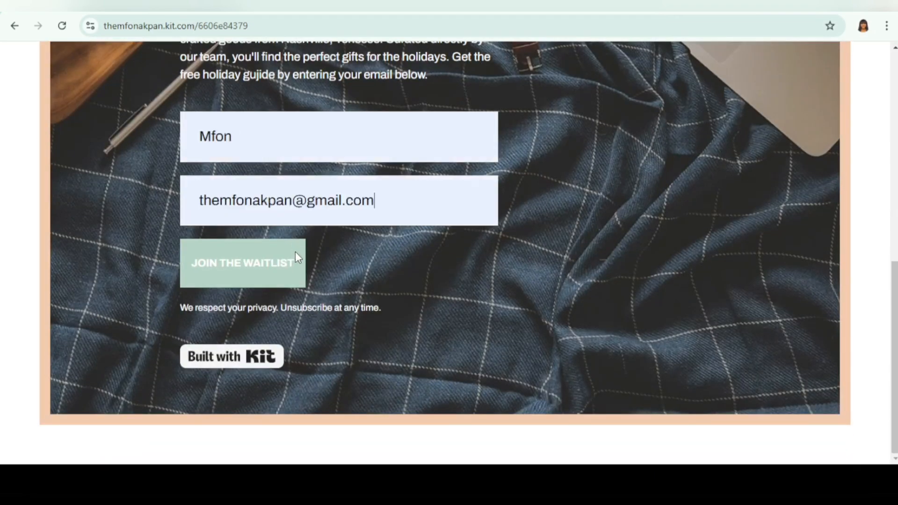
pyautogui.click(245, 279)
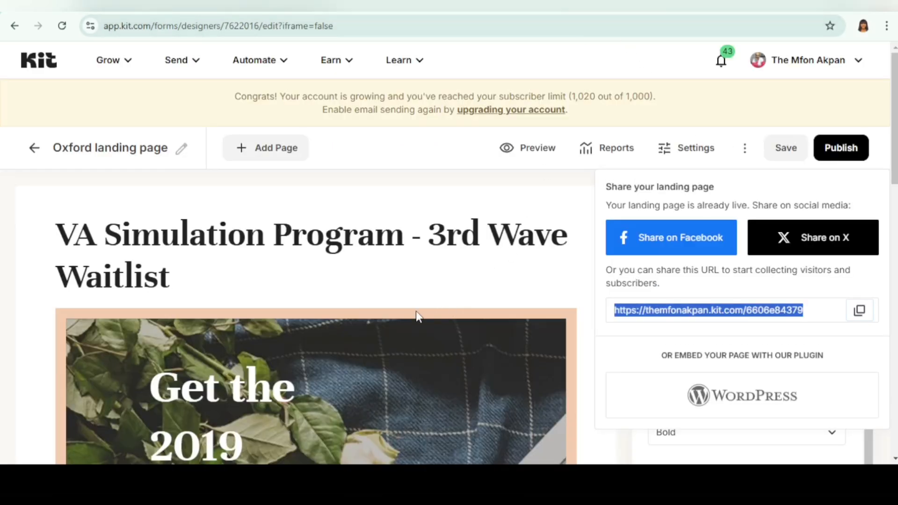
pyautogui.scroll(-4, 416, 310)
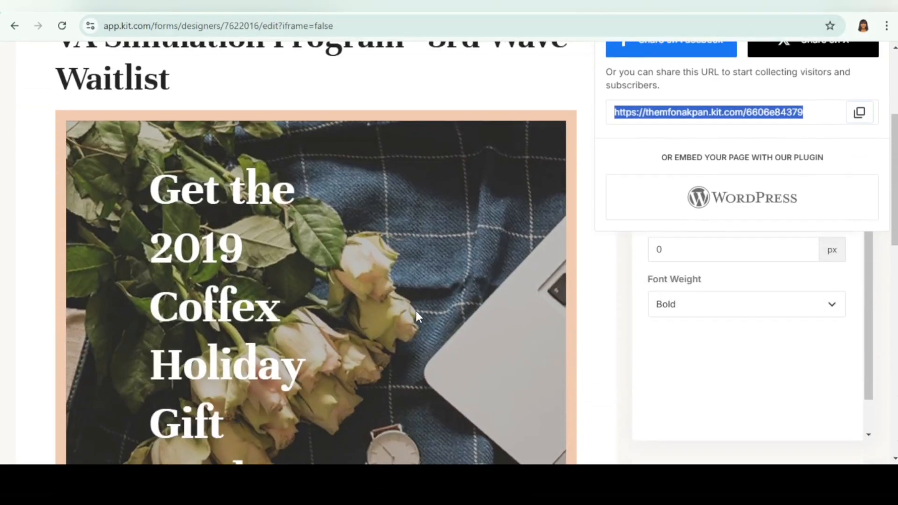
pyautogui.scroll(4, 416, 312)
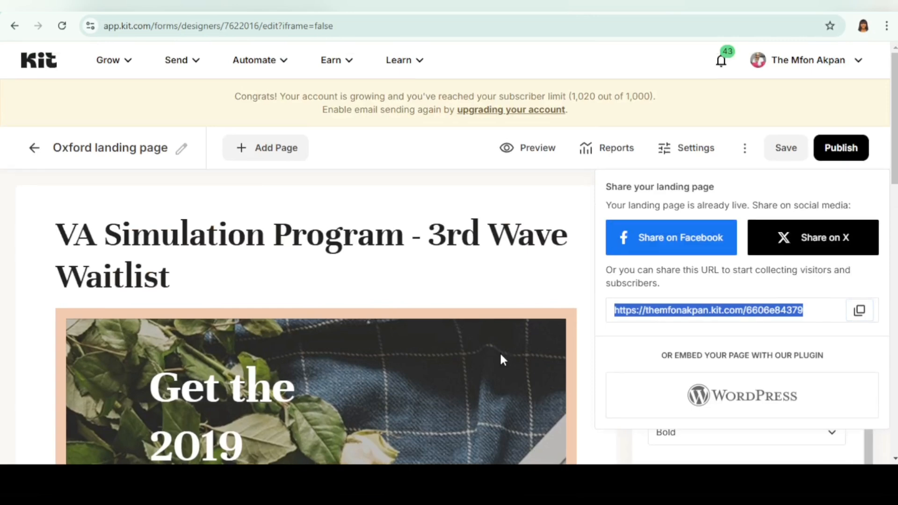
pyautogui.click(131, 66)
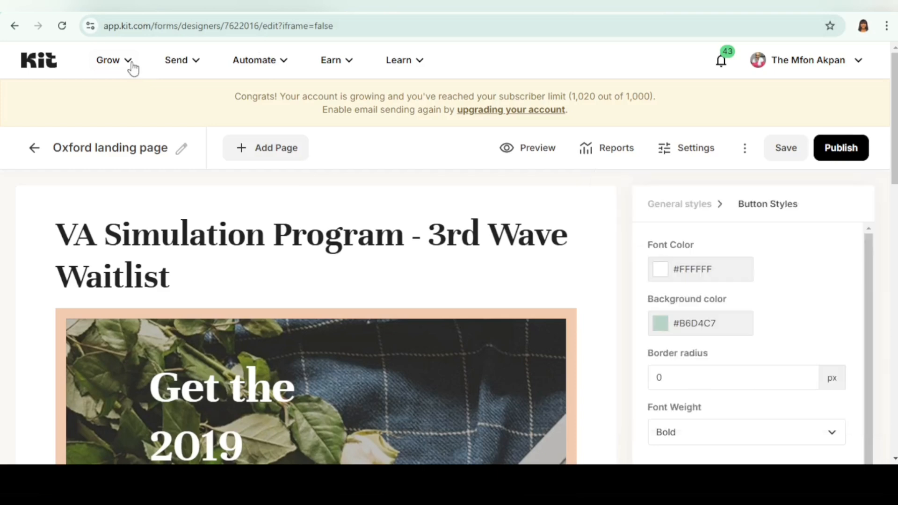
pyautogui.click(600, 281)
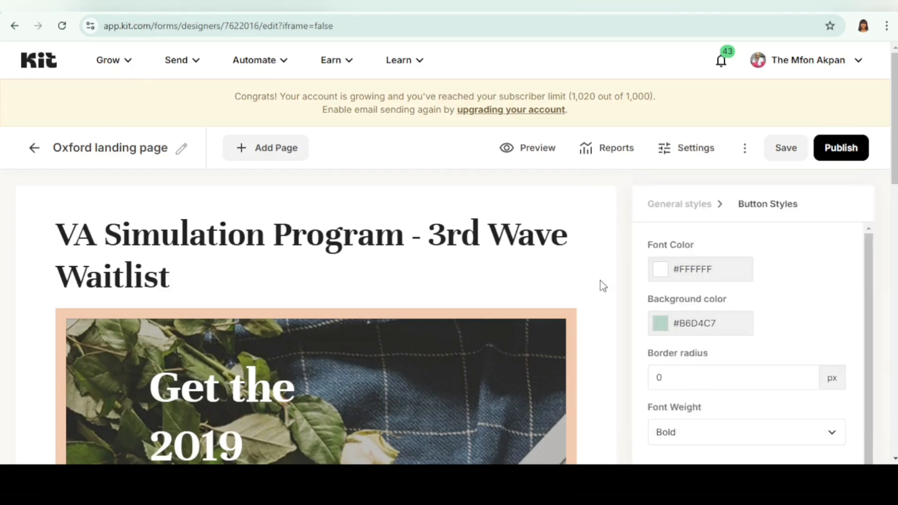